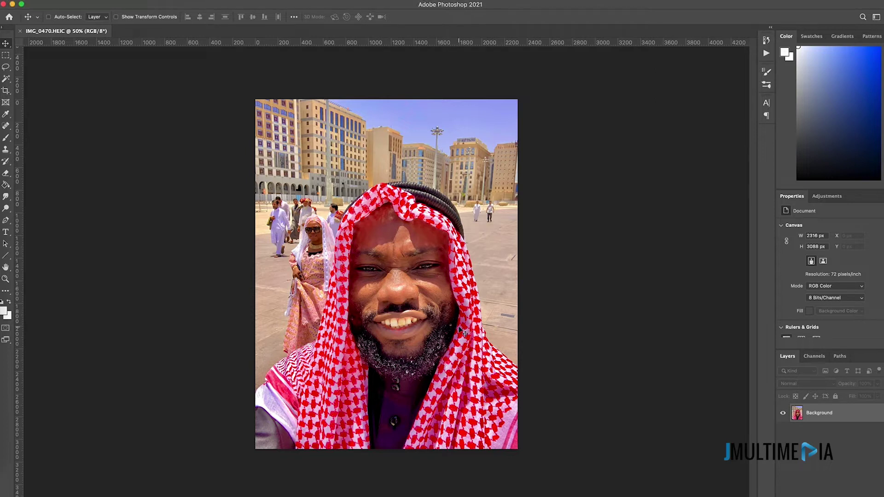
# - Lasso the mouth and beard area of the face, copy it to a new layer and hide the Background layer
pyautogui.press('super+plus')
pyautogui.press('super+plus')
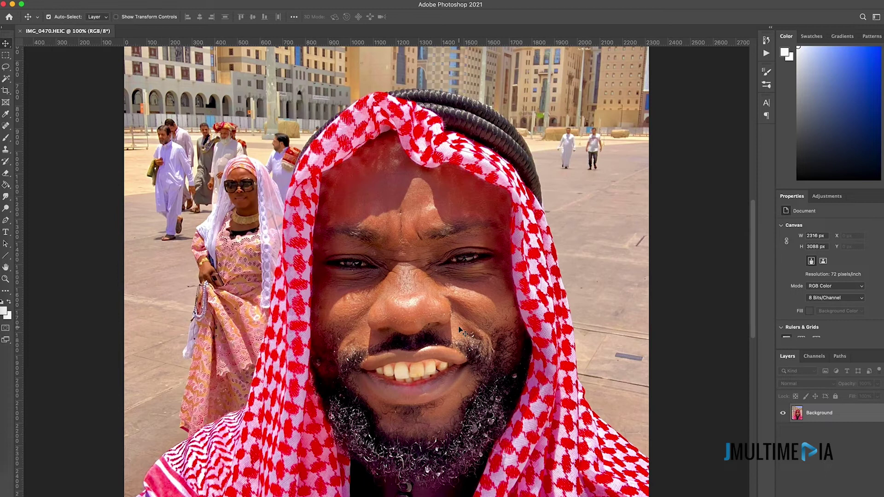
pyautogui.moveTo(462, 324); pyautogui.dragTo(457, 201)
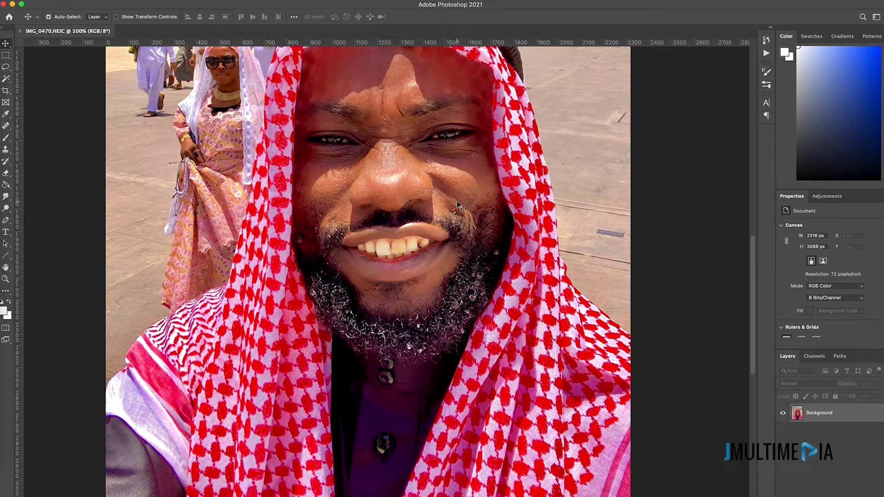
pyautogui.click(6, 68)
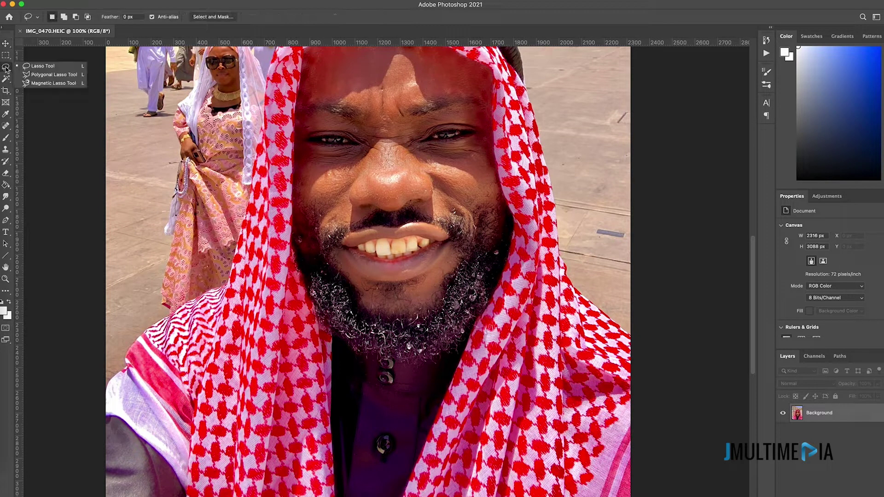
pyautogui.click(41, 69)
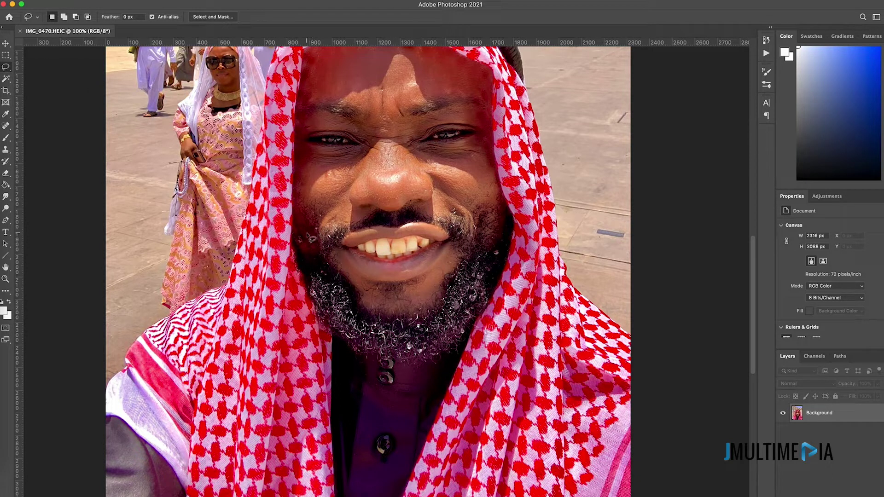
pyautogui.moveTo(305, 239)
pyautogui.mouseDown()
pyautogui.moveTo(327, 218)
pyautogui.moveTo(475, 203)
pyautogui.moveTo(487, 210)
pyautogui.moveTo(481, 307)
pyautogui.moveTo(467, 332)
pyautogui.moveTo(385, 345)
pyautogui.moveTo(316, 267)
pyautogui.moveTo(309, 240)
pyautogui.mouseUp()
pyautogui.press('super+j')
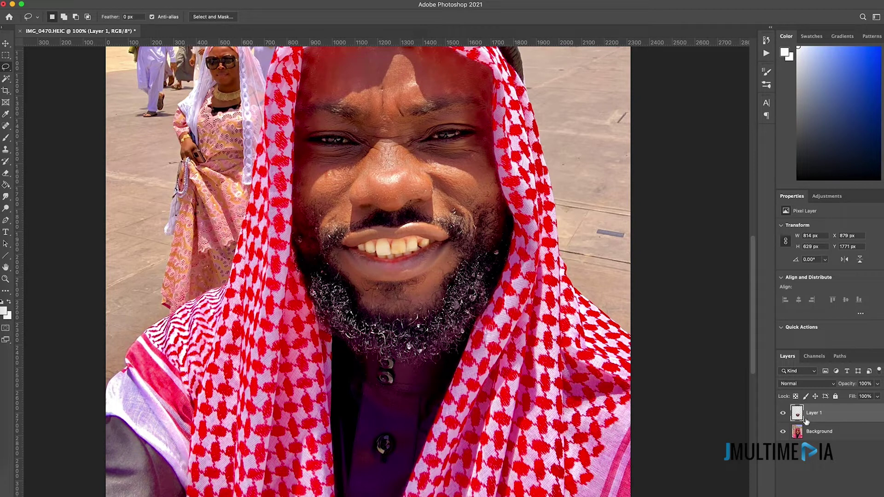
pyautogui.click(783, 432)
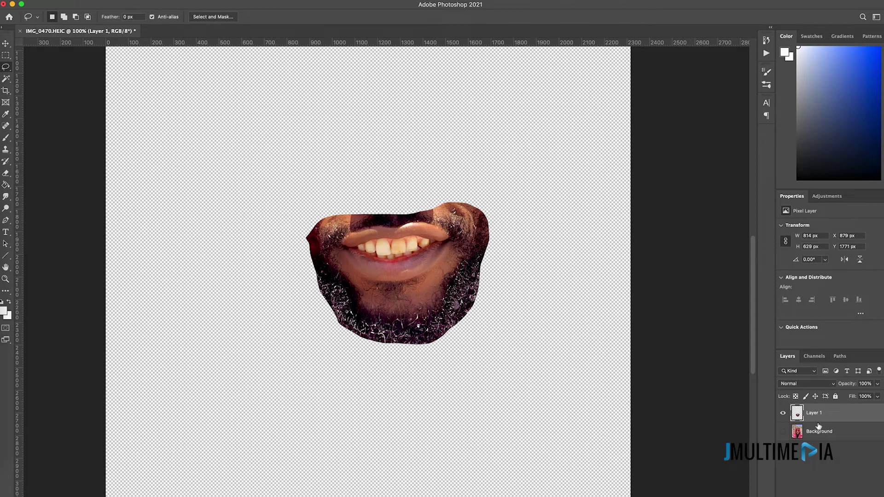
# - Lasso the teeth on the mouth layer, feather the selection by 5 pixels, delete the selected teeth and deselect
pyautogui.press('super+equal')
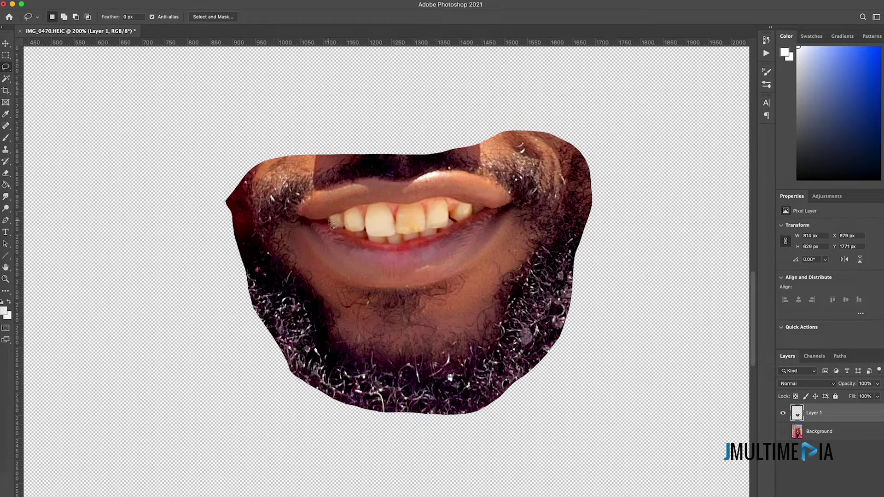
pyautogui.moveTo(329, 221)
pyautogui.mouseDown()
pyautogui.moveTo(368, 208)
pyautogui.moveTo(453, 202)
pyautogui.moveTo(465, 209)
pyautogui.moveTo(434, 234)
pyautogui.moveTo(382, 242)
pyautogui.moveTo(329, 224)
pyautogui.mouseUp()
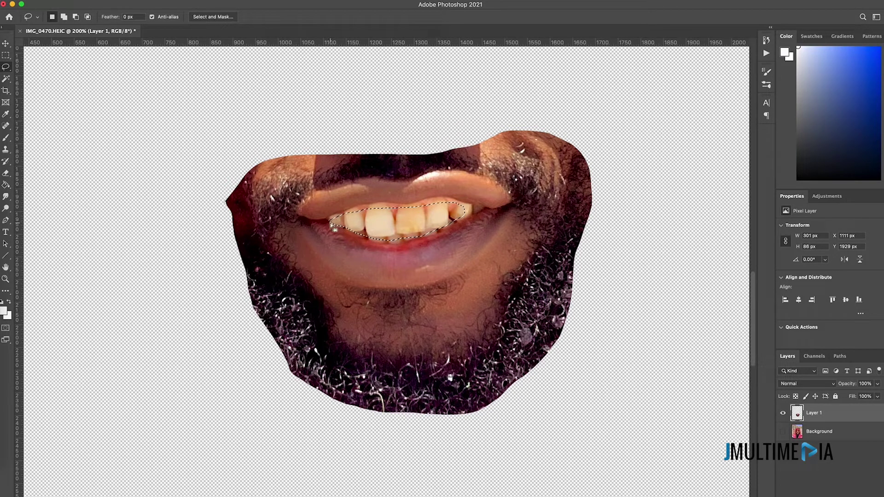
pyautogui.rightClick(420, 217)
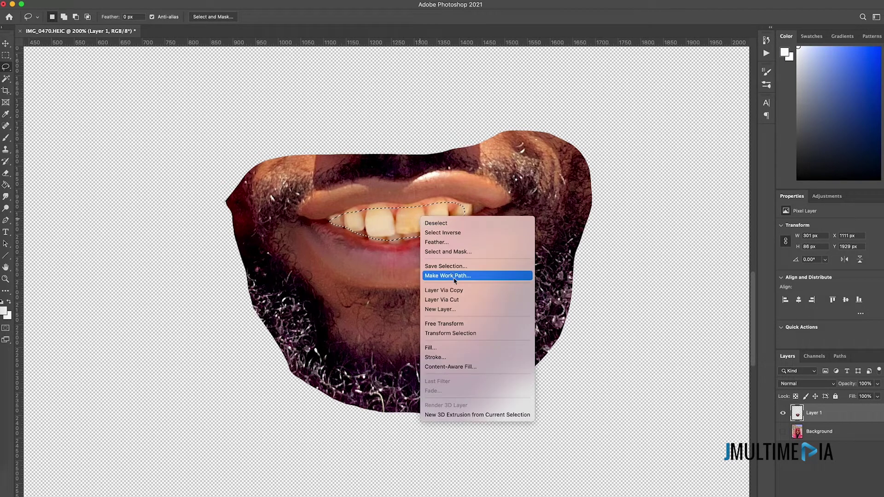
pyautogui.click(431, 243)
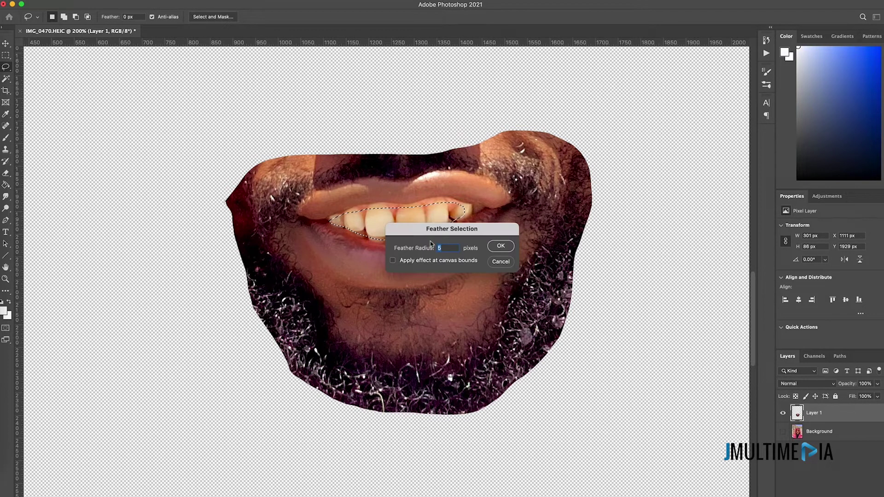
pyautogui.click(501, 247)
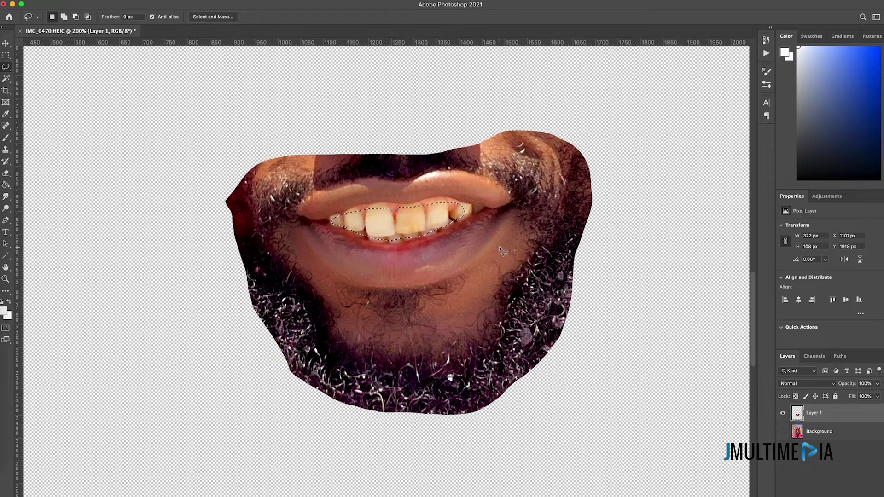
pyautogui.hotkey('alt', 'BackSpace')
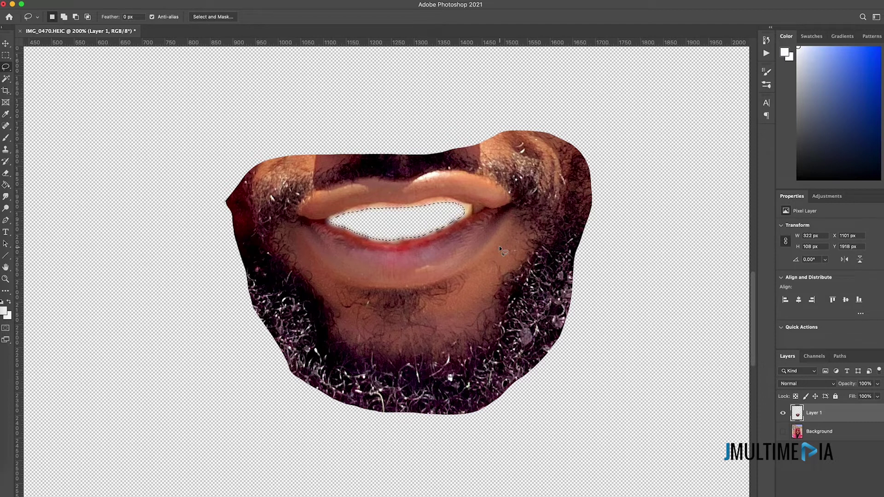
pyautogui.press('super+d')
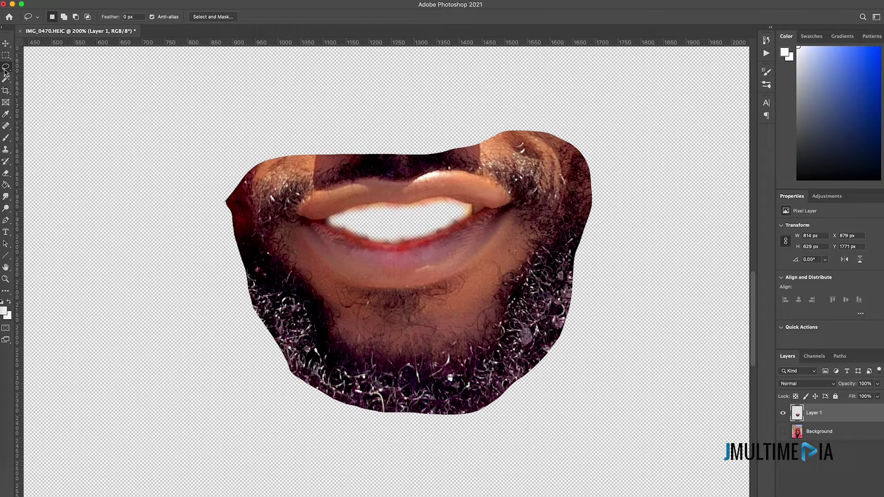
# - Lasso the upper half of the mouth, cut it to a new layer and rename that layer "upper lips"
pyautogui.moveTo(210, 219)
pyautogui.mouseDown()
pyautogui.moveTo(395, 221)
pyautogui.moveTo(596, 203)
pyautogui.moveTo(622, 187)
pyautogui.moveTo(607, 159)
pyautogui.moveTo(609, 174)
pyautogui.moveTo(558, 120)
pyautogui.moveTo(433, 120)
pyautogui.moveTo(244, 145)
pyautogui.moveTo(210, 160)
pyautogui.moveTo(202, 204)
pyautogui.moveTo(211, 219)
pyautogui.mouseUp()
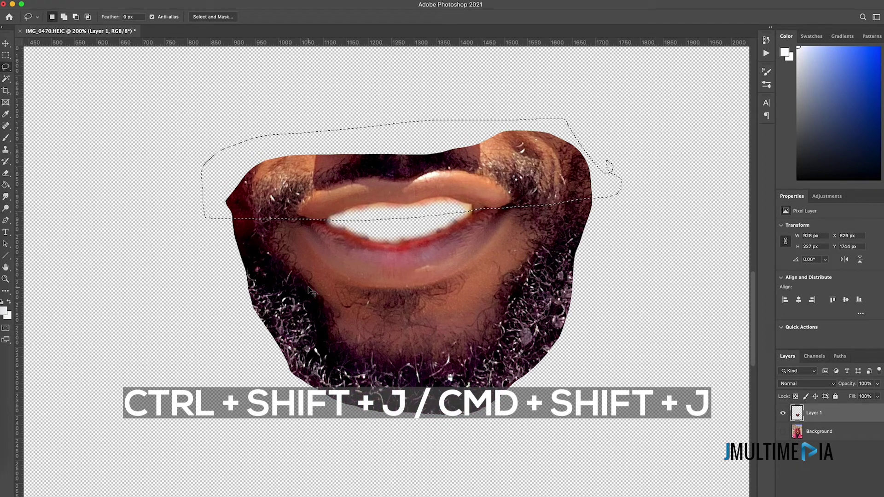
pyautogui.press('super+shift+j')
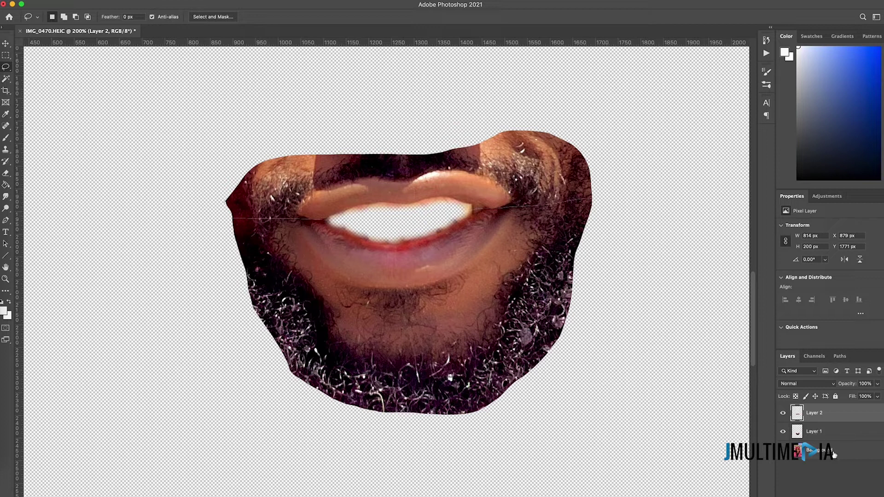
pyautogui.doubleClick(814, 413)
pyautogui.write('L')
pyautogui.press('Return')
# - Toggle the visibility of each lip layer to check the split, and rename the lower-mouth layer "bottom lips"
pyautogui.click(783, 413)
pyautogui.click(784, 413)
pyautogui.click(783, 413)
pyautogui.click(784, 414)
pyautogui.click(783, 432)
pyautogui.click(784, 431)
pyautogui.click(813, 432)
pyautogui.doubleClick(813, 432)
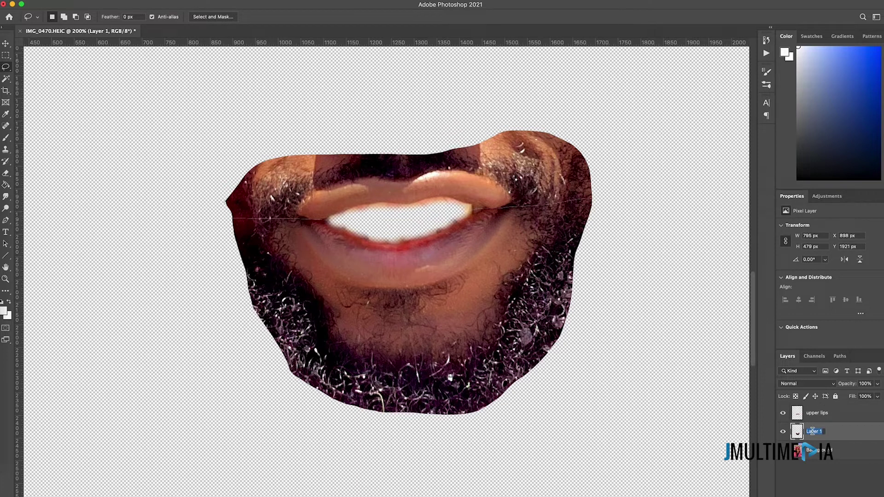
pyautogui.write('l')
pyautogui.write('bo')
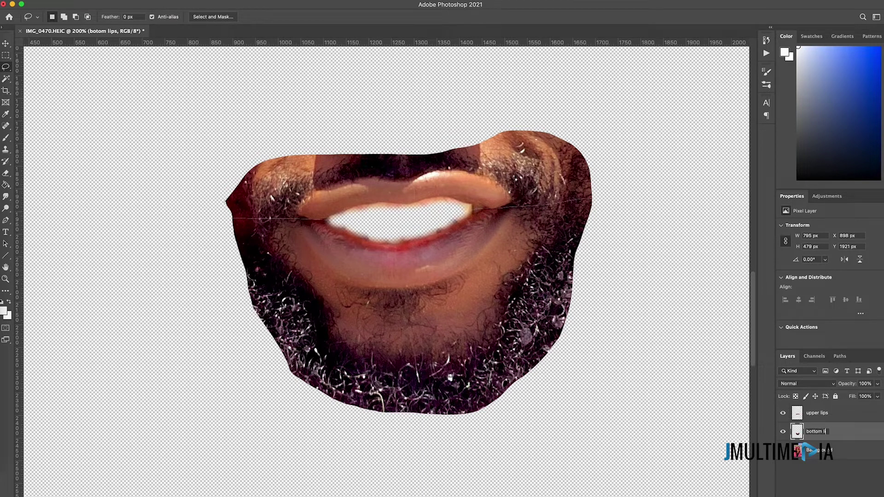
pyautogui.press('Return')
# - Start Puppet Warp on the upper lips layer and place pins at both mouth corners and across the upper lip
pyautogui.click(831, 421)
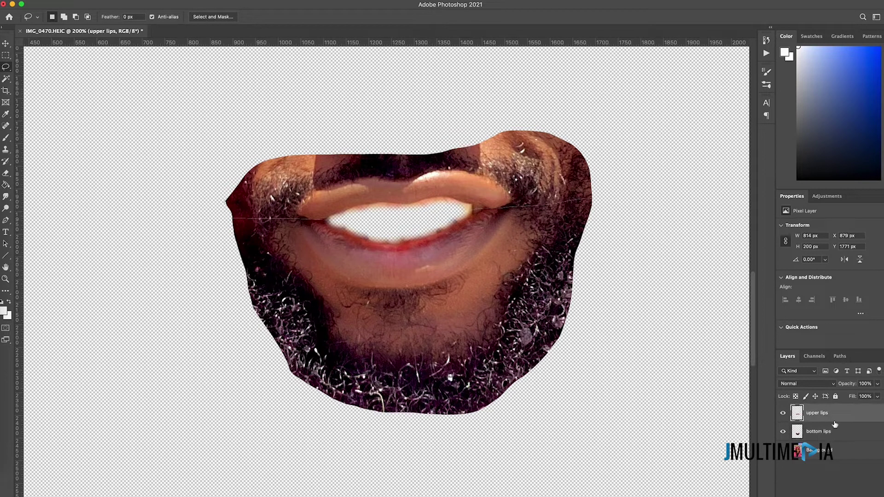
pyautogui.click(76, 1)
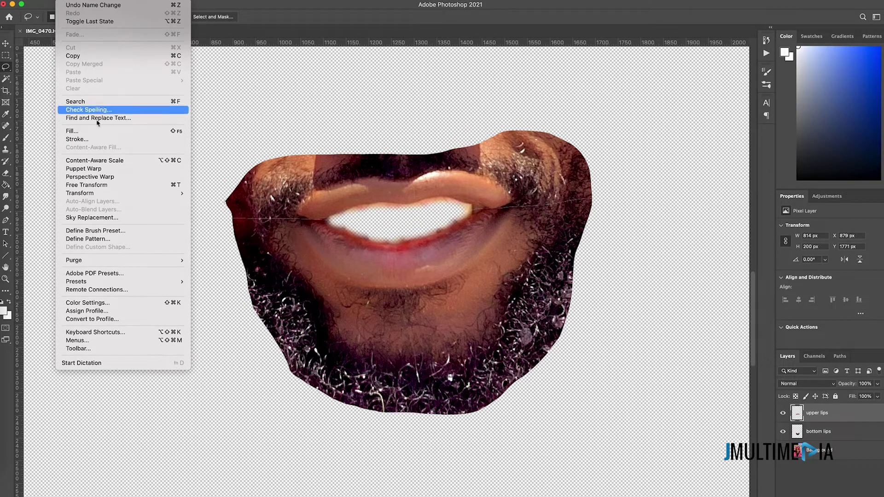
pyautogui.click(104, 173)
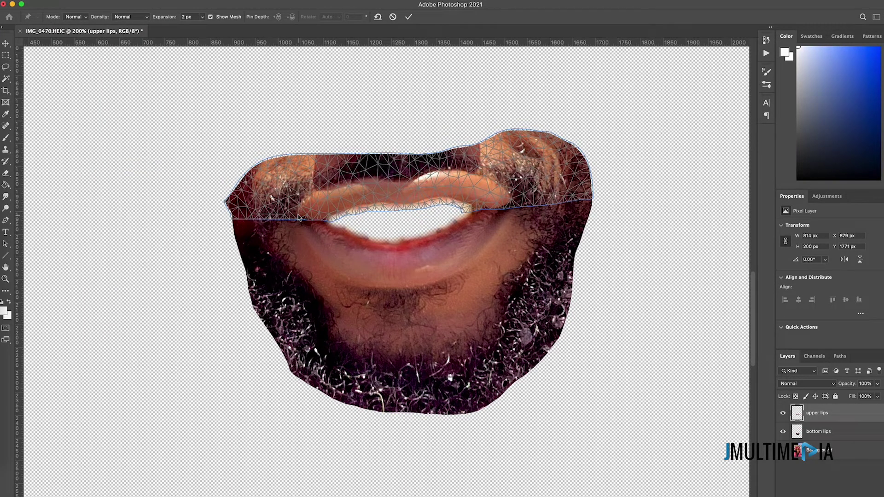
pyautogui.press('super+plus')
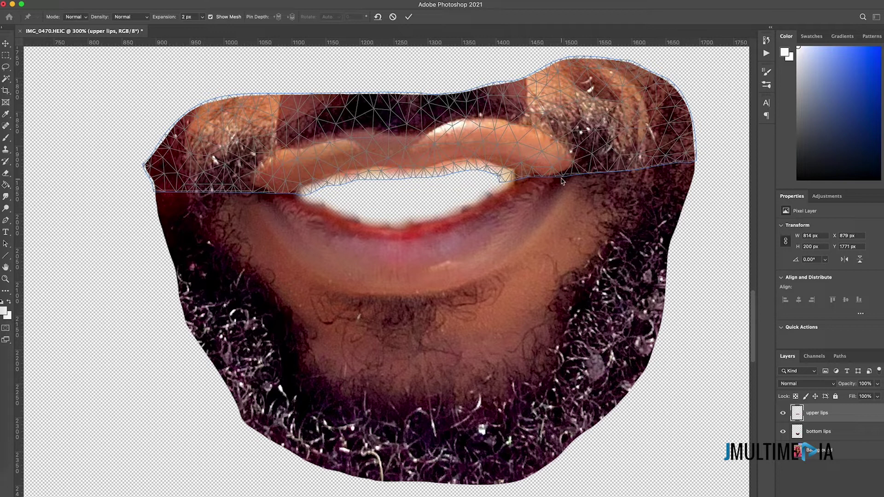
pyautogui.click(241, 192)
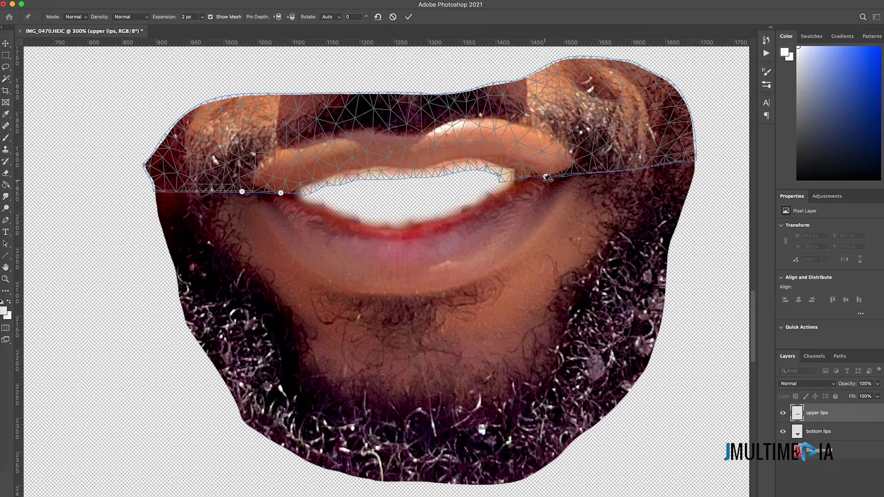
pyautogui.click(573, 167)
pyautogui.click(415, 150)
pyautogui.click(327, 158)
pyautogui.click(510, 147)
# - Move the centre and side pins of the upper lip downward to narrow the mouth opening, and commit the warp
pyautogui.moveTo(415, 150); pyautogui.dragTo(414, 166)
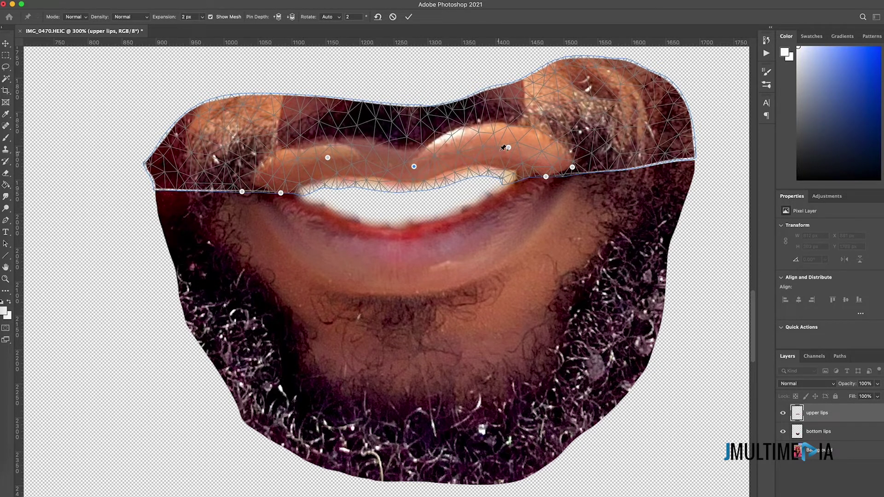
pyautogui.moveTo(509, 148); pyautogui.dragTo(508, 156)
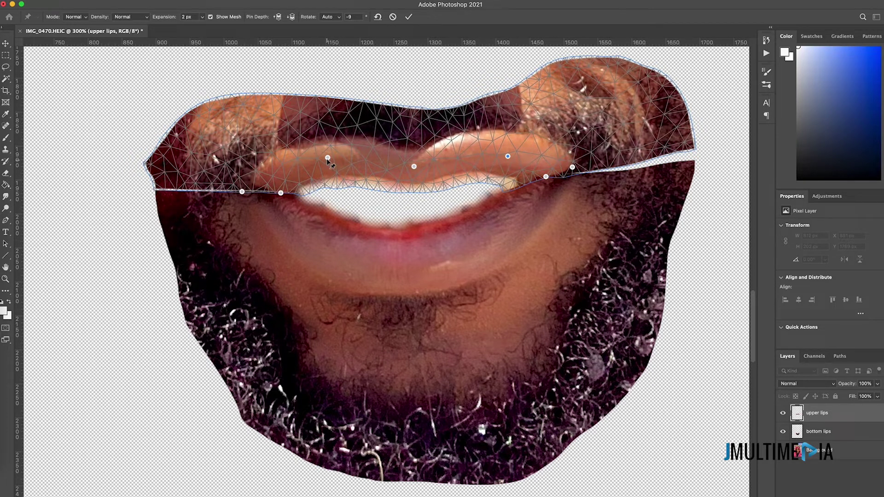
pyautogui.moveTo(328, 159); pyautogui.dragTo(331, 166)
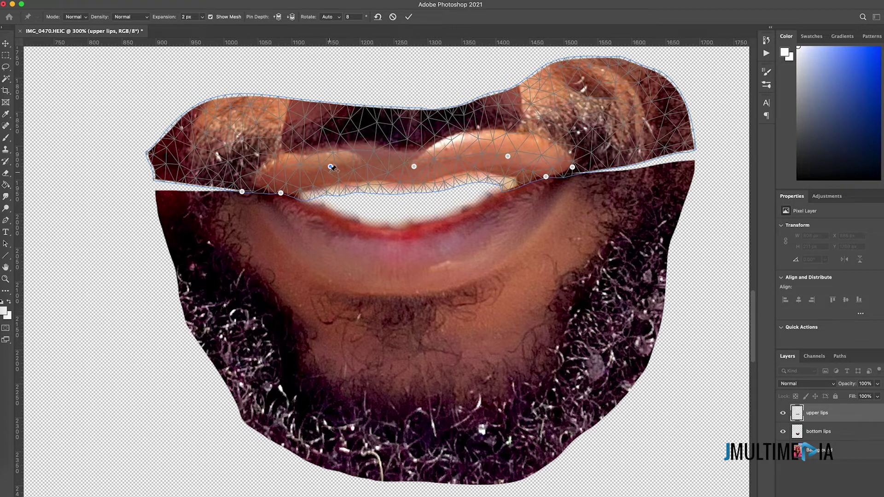
pyautogui.moveTo(334, 170); pyautogui.dragTo(331, 172)
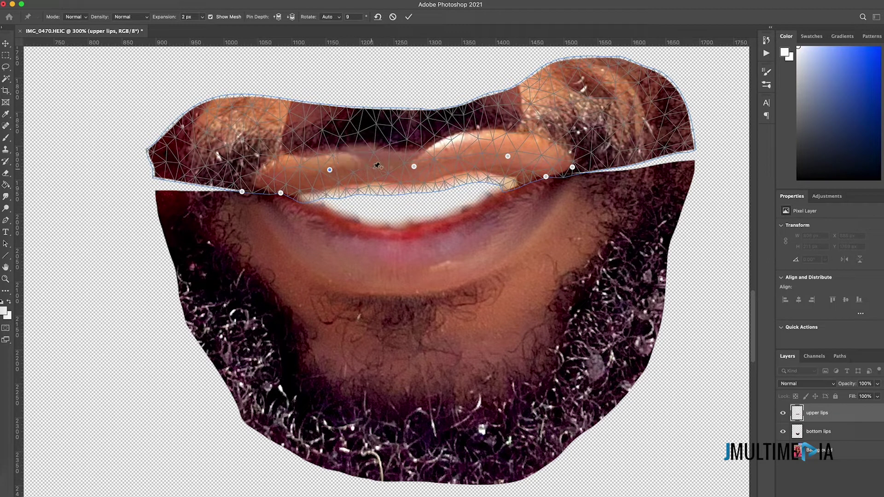
pyautogui.moveTo(414, 167); pyautogui.dragTo(413, 177)
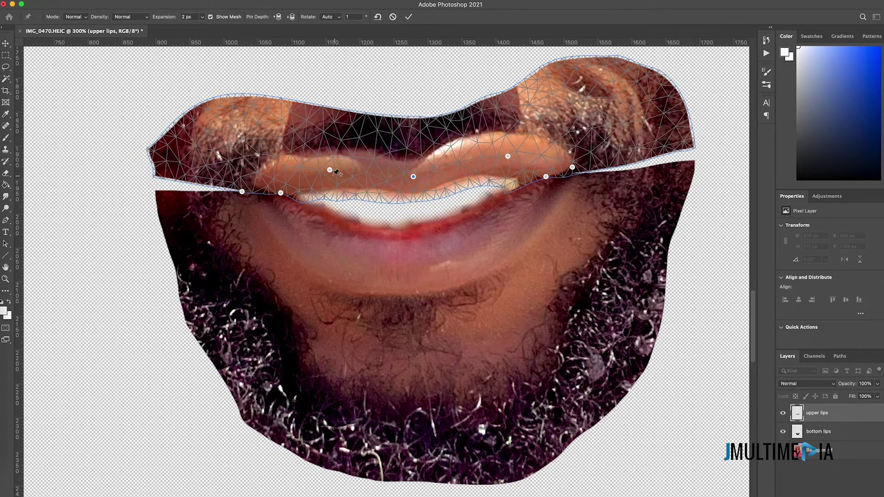
pyautogui.moveTo(329, 171); pyautogui.dragTo(328, 174)
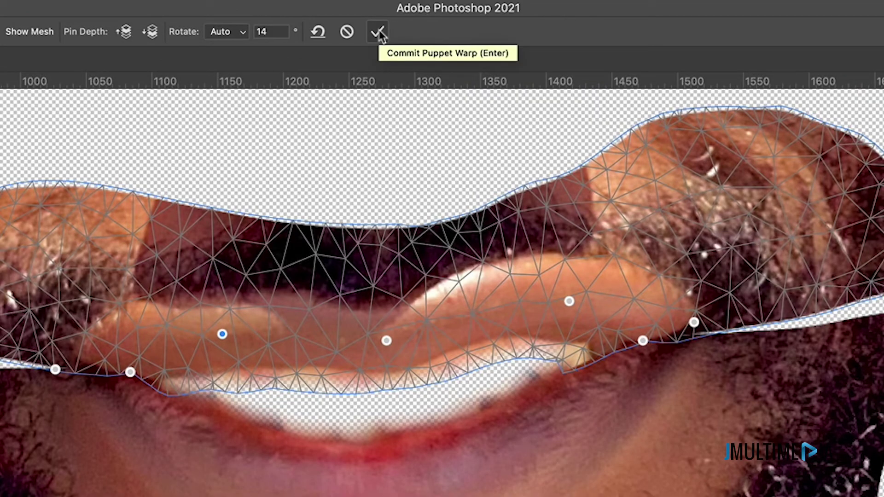
pyautogui.click(379, 33)
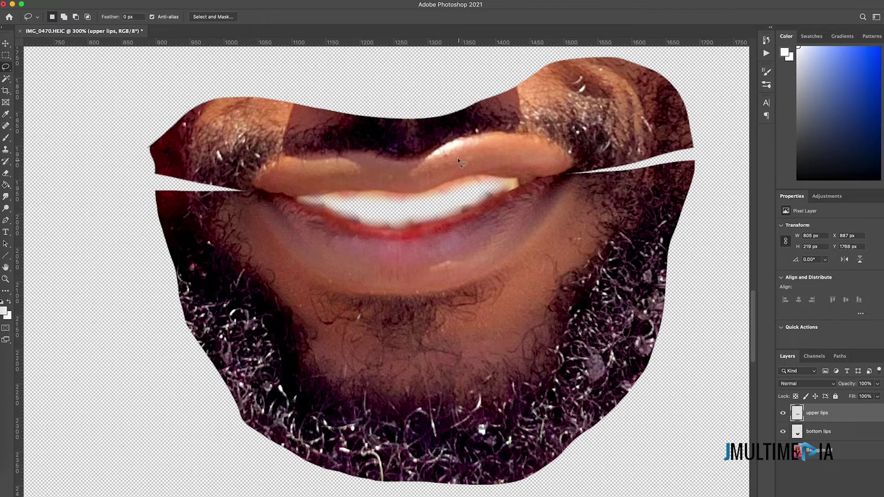
# - Start Puppet Warp on the bottom lips layer and place pins at both mouth corners and across the lower lip
pyautogui.click(822, 436)
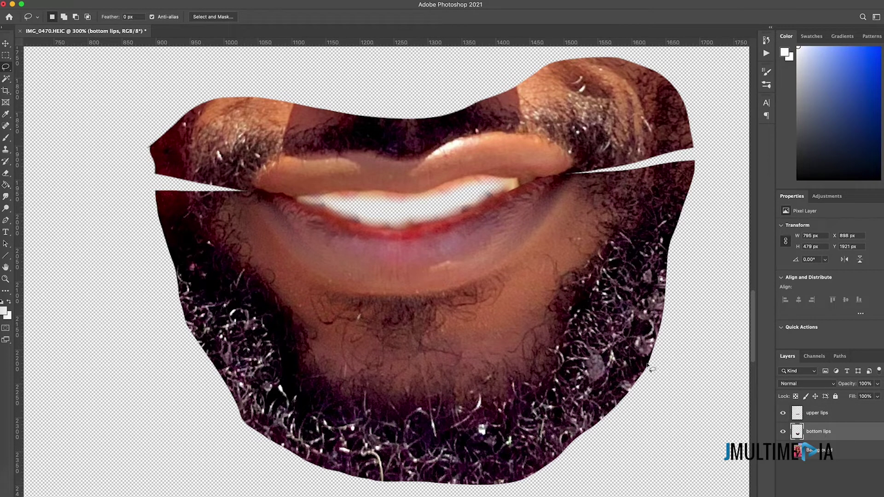
pyautogui.click(65, 0)
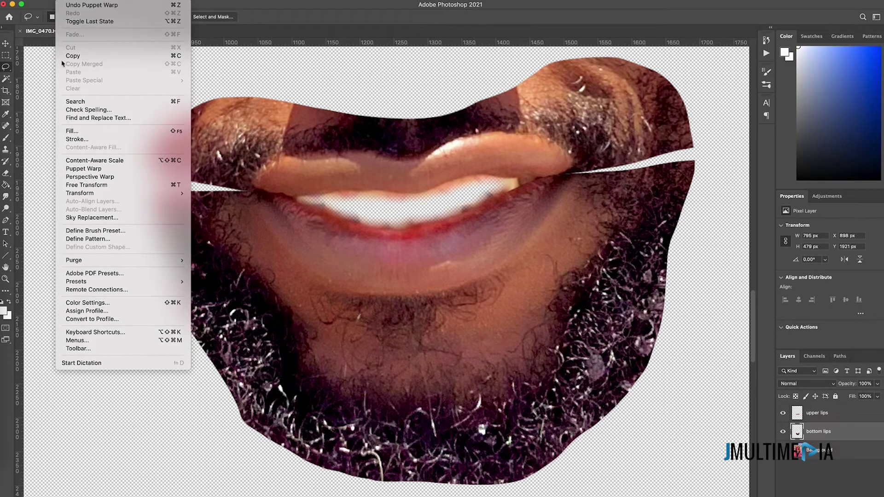
pyautogui.click(95, 169)
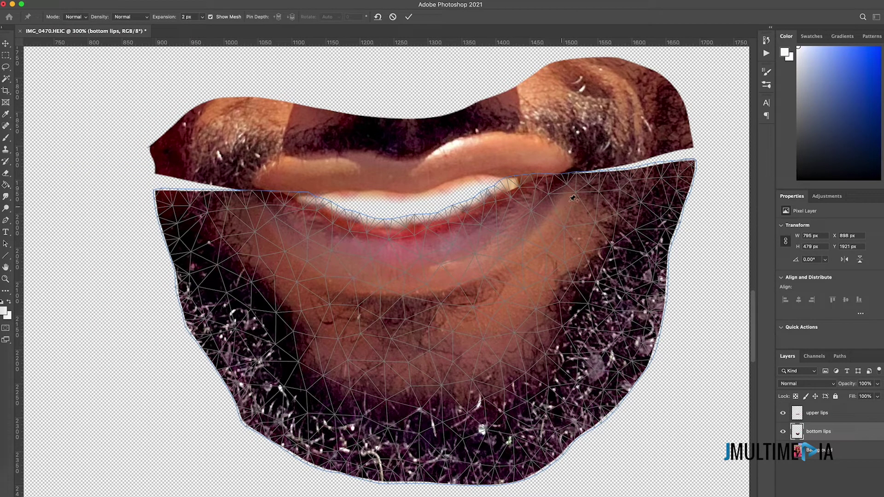
pyautogui.click(544, 179)
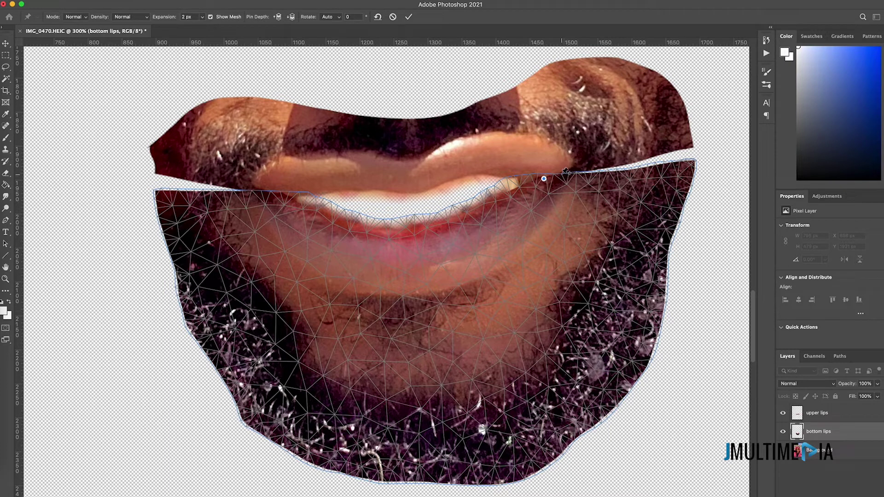
pyautogui.click(561, 176)
pyautogui.click(288, 196)
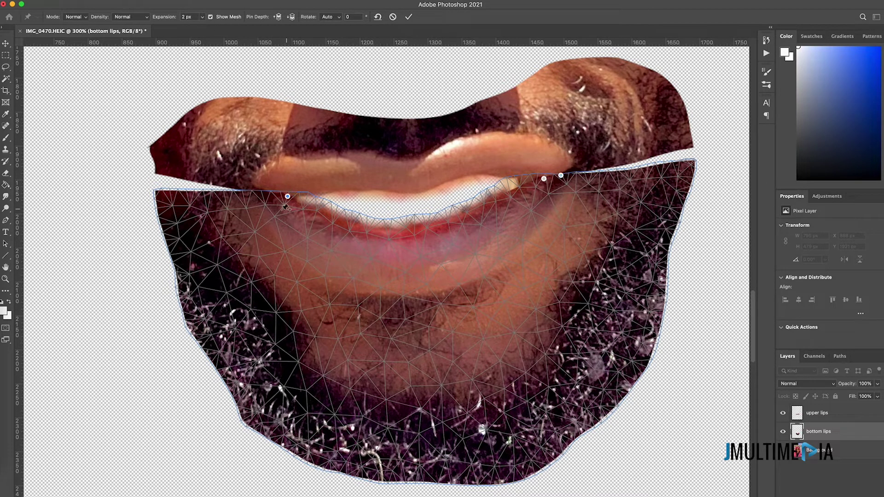
pyautogui.click(254, 191)
pyautogui.click(412, 260)
pyautogui.click(515, 231)
pyautogui.click(281, 240)
# - Move the centre and side pins of the lower lip upward toward the upper lip to close the mouth opening
pyautogui.moveTo(412, 260); pyautogui.dragTo(409, 245)
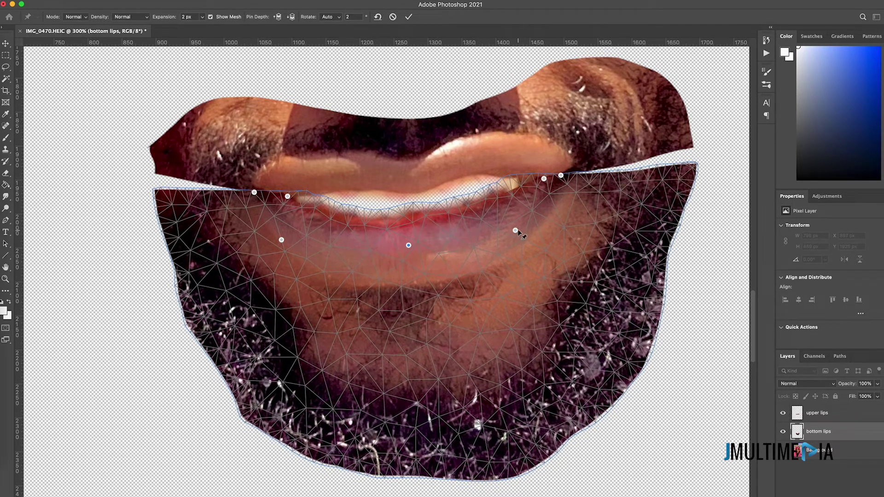
pyautogui.moveTo(515, 231); pyautogui.dragTo(520, 217)
pyautogui.moveTo(282, 240); pyautogui.dragTo(288, 229)
pyautogui.moveTo(409, 244); pyautogui.dragTo(409, 236)
pyautogui.moveTo(520, 216); pyautogui.dragTo(525, 225)
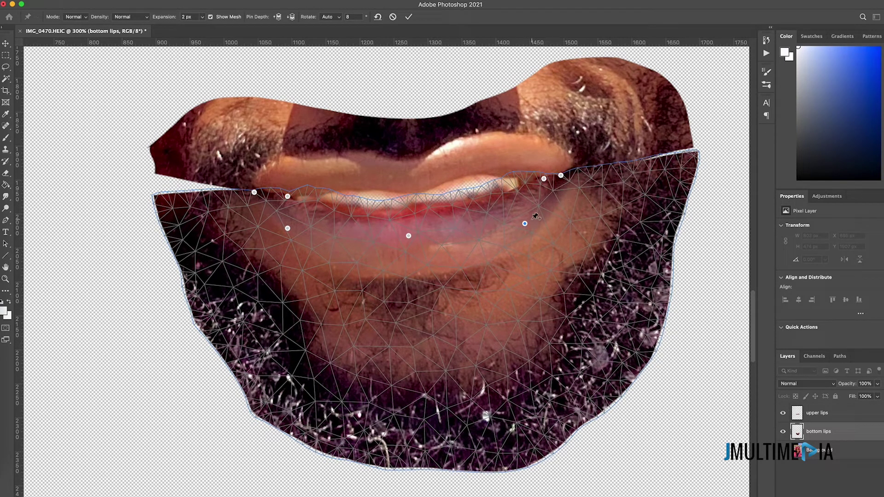
# - Add two pins along the right half of the lower lip and nudge them and the centre pin slightly upward
pyautogui.click(521, 201)
pyautogui.moveTo(525, 203); pyautogui.dragTo(525, 198)
pyautogui.click(461, 215)
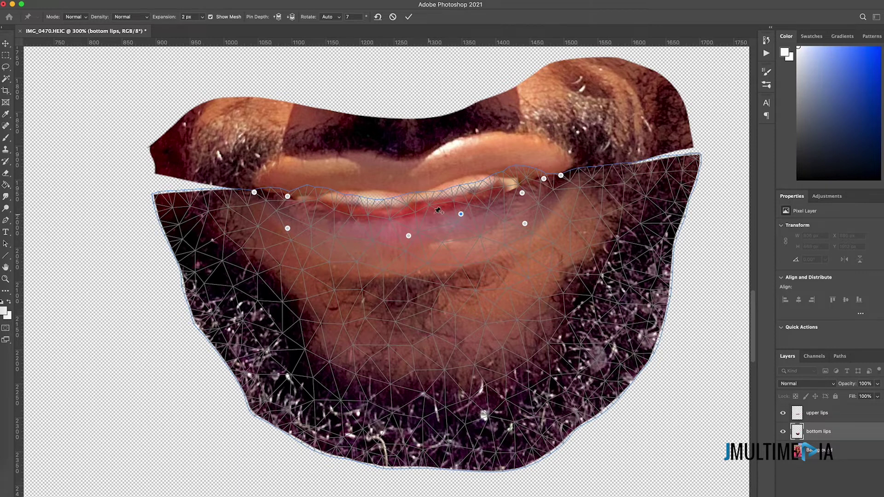
pyautogui.moveTo(461, 214); pyautogui.dragTo(459, 208)
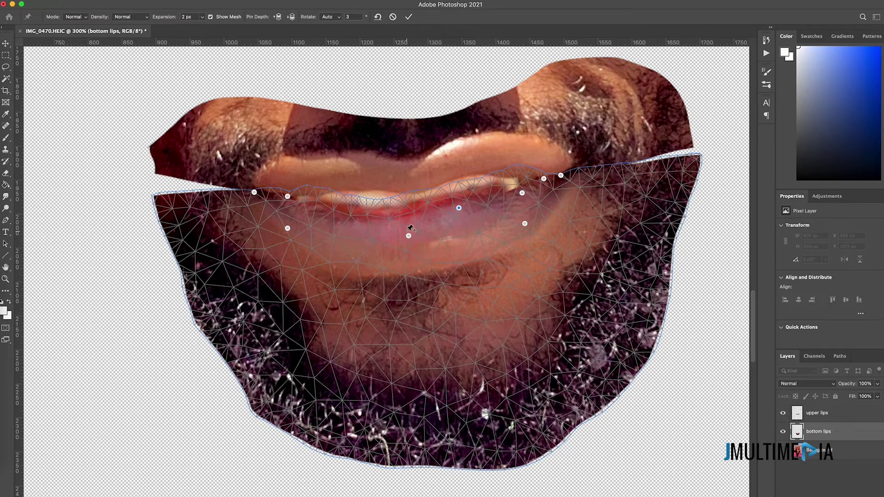
pyautogui.moveTo(409, 236); pyautogui.dragTo(407, 230)
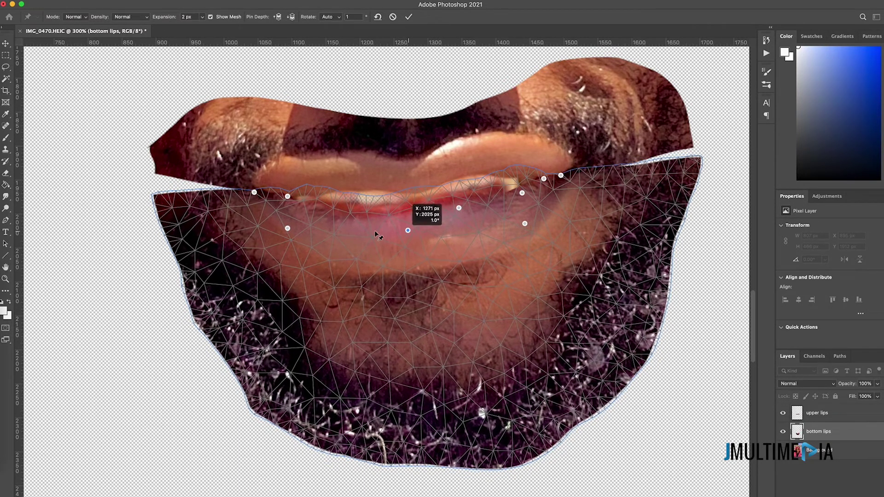
# - Add a pin near the left mouth corner, fine-tune the lower lip pins upward to close the remaining gap, and commit the warp
pyautogui.click(306, 213)
pyautogui.click(302, 215)
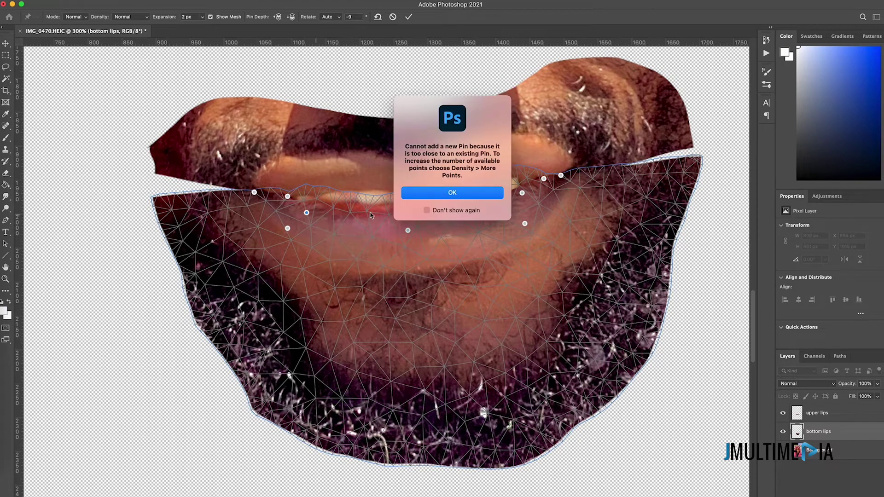
pyautogui.click(473, 196)
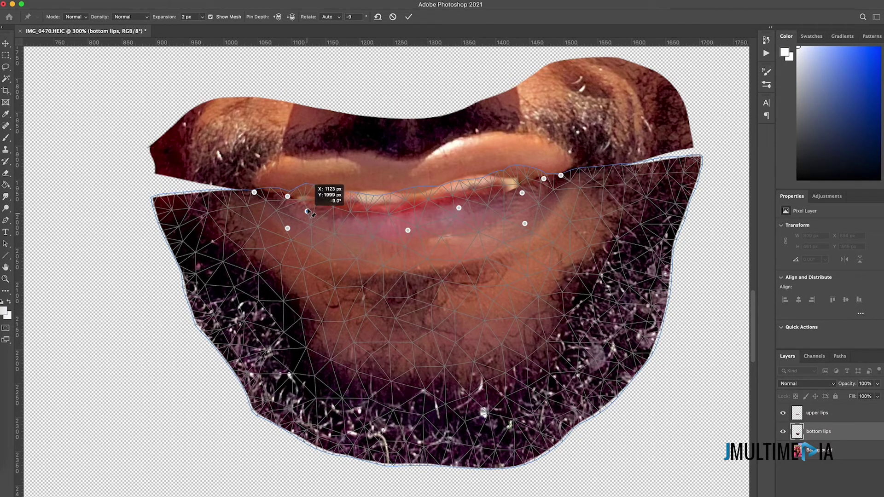
pyautogui.moveTo(307, 213); pyautogui.dragTo(308, 207)
pyautogui.moveTo(408, 231); pyautogui.dragTo(408, 223)
pyautogui.moveTo(459, 208); pyautogui.dragTo(464, 206)
pyautogui.moveTo(523, 194); pyautogui.dragTo(525, 191)
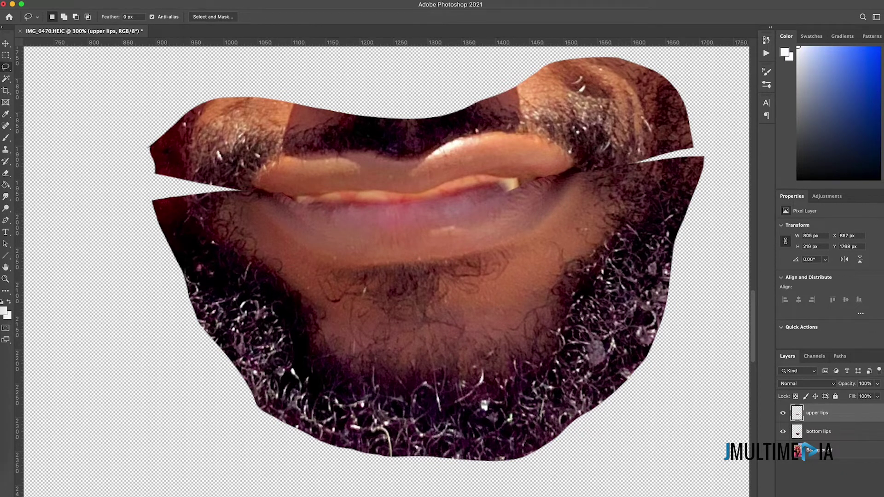
# - Open the upper lips layer in the Liquify filter and frame the mouth at 200%
pyautogui.click(183, 1)
pyautogui.click(216, 77)
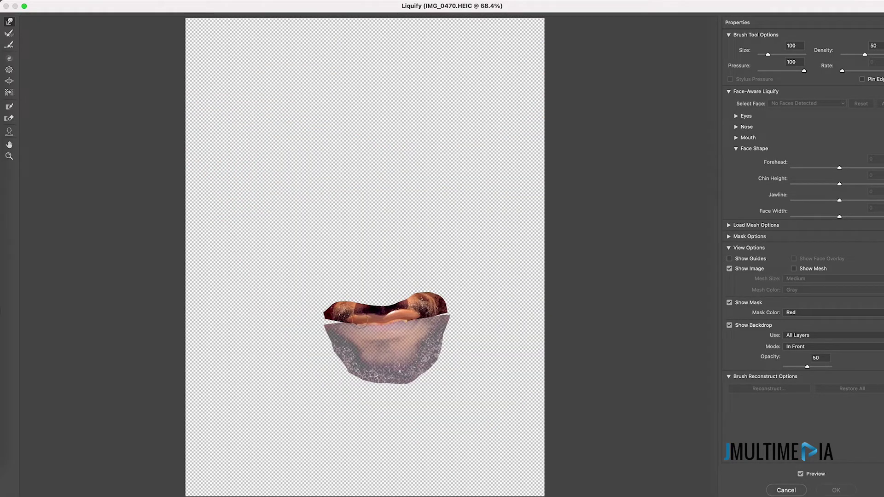
pyautogui.click(372, 321)
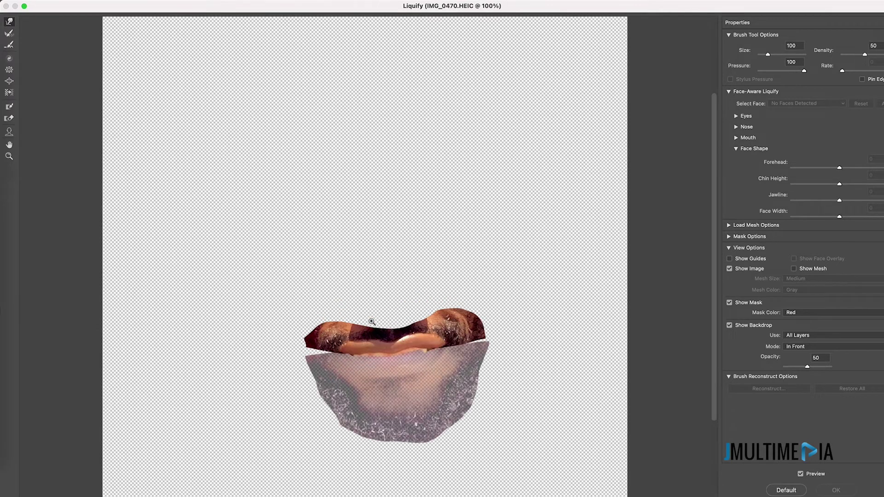
pyautogui.click(371, 321)
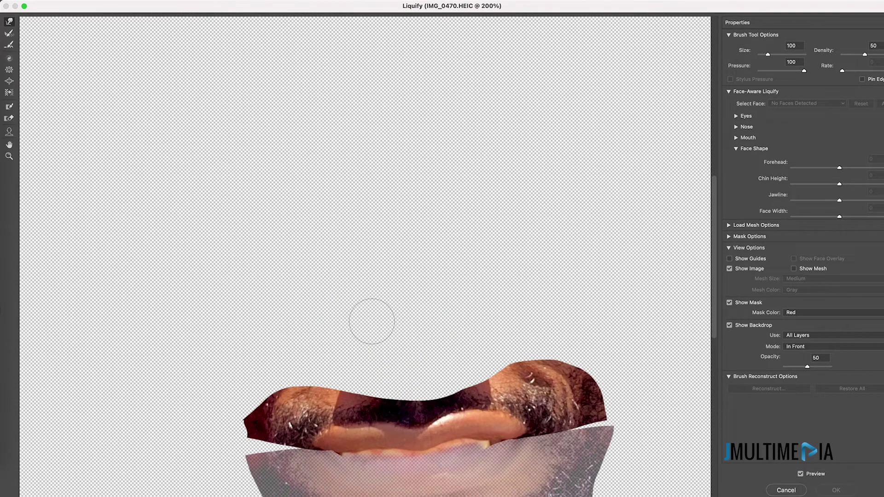
pyautogui.scroll(-3, 377, 341)
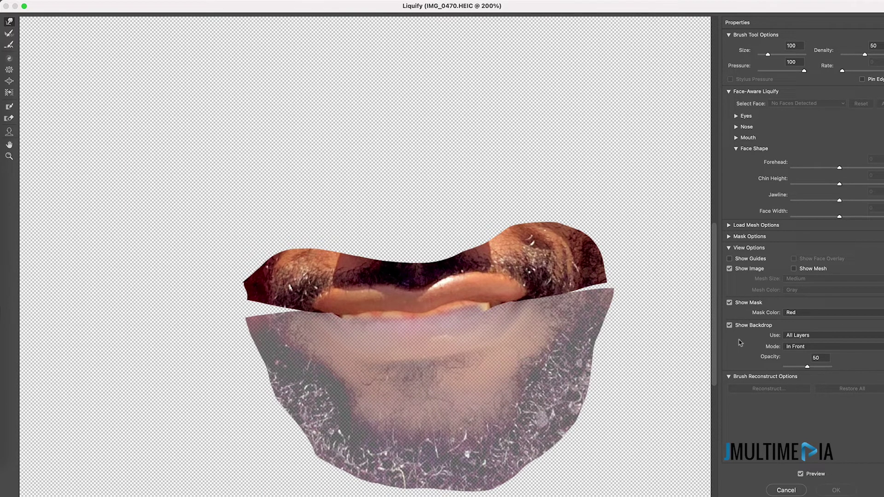
# - Compare the upper lip with and without the backdrop, push its lower left edge down with Forward Warp, and apply Liquify
pyautogui.click(730, 326)
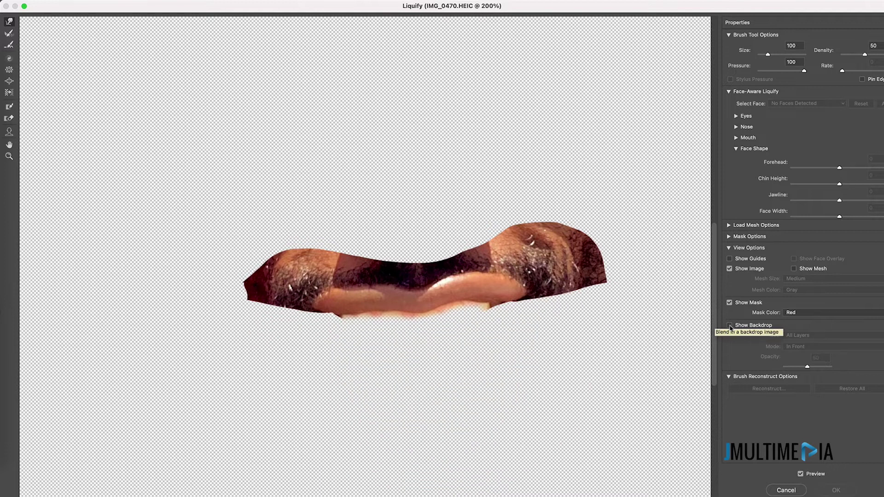
pyautogui.click(730, 325)
pyautogui.click(730, 326)
pyautogui.click(730, 325)
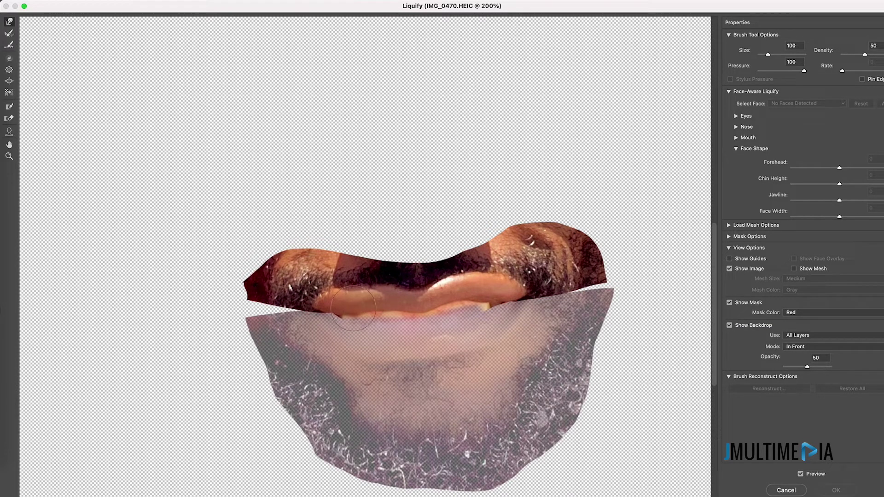
pyautogui.moveTo(353, 309); pyautogui.dragTo(369, 318)
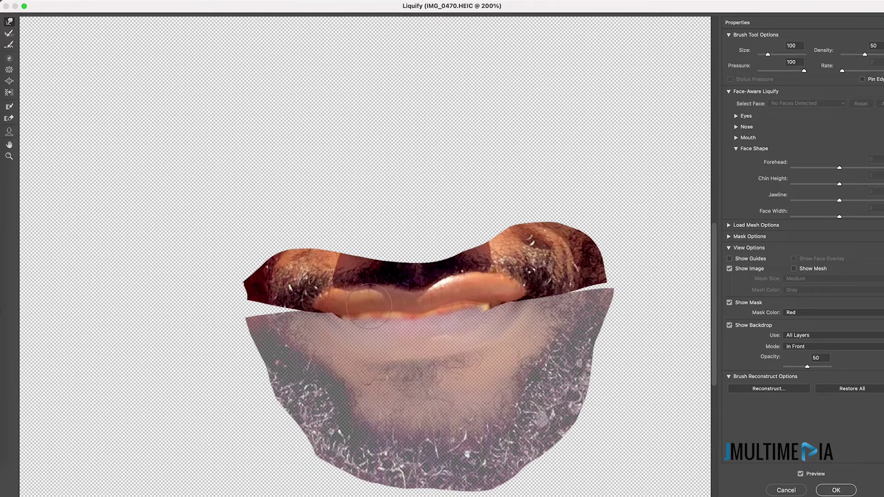
pyautogui.click(844, 492)
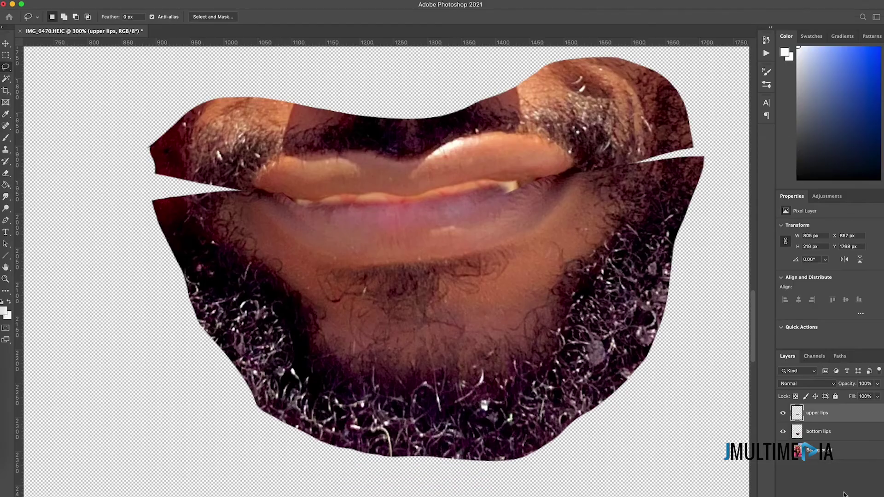
# - Liquify the bottom lips layer, pushing the lower lip's upper edge near the left mouth corner, and apply the filter
pyautogui.click(820, 433)
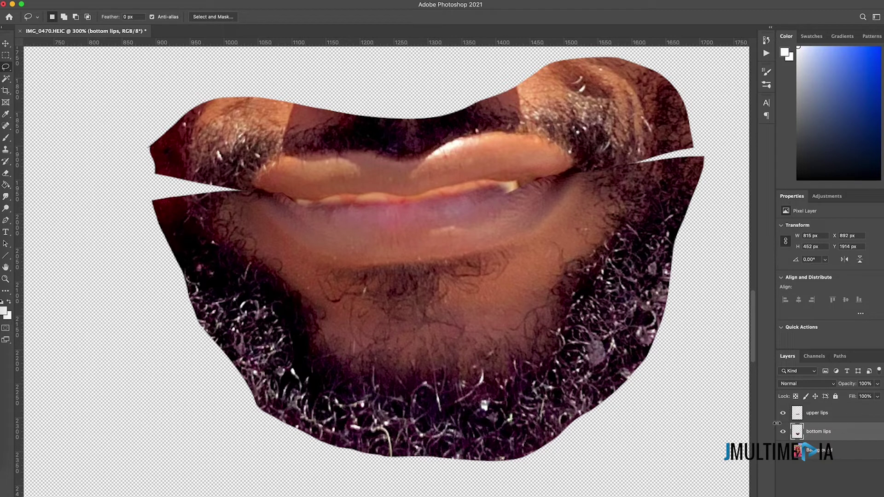
pyautogui.click(201, 2)
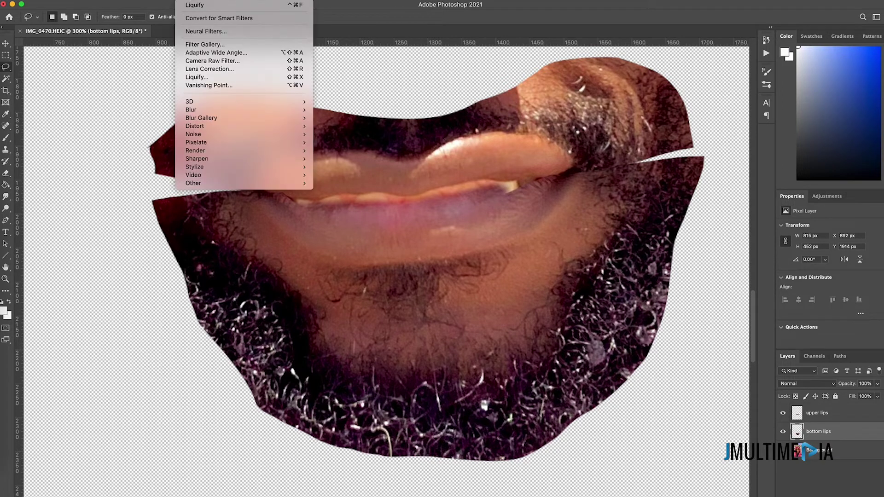
pyautogui.click(228, 78)
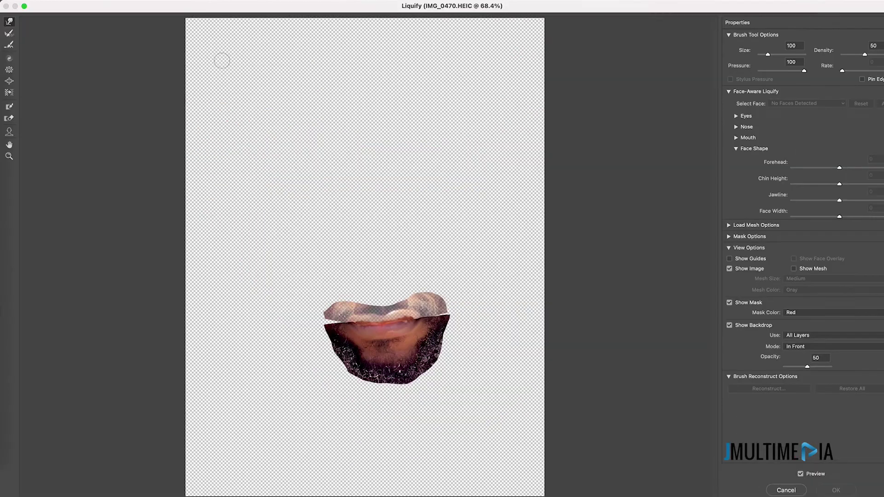
pyautogui.press('super+plus')
pyautogui.press('super+plus')
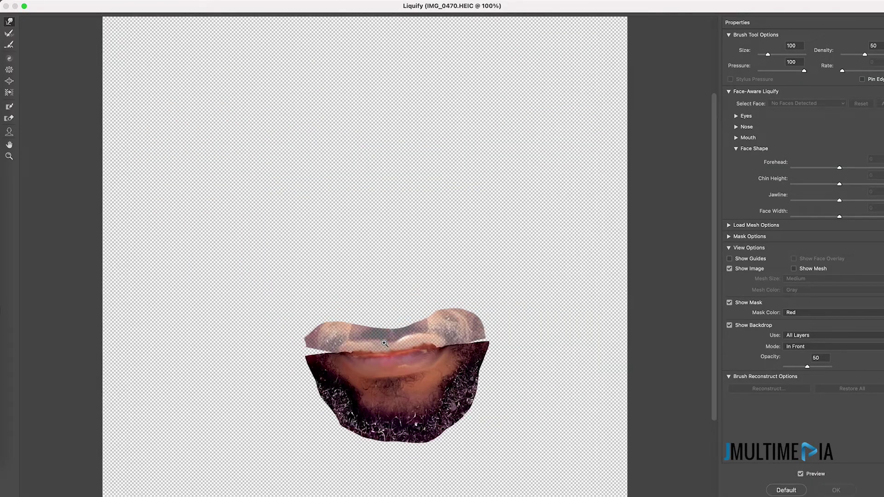
pyautogui.moveTo(401, 356); pyautogui.dragTo(380, 146)
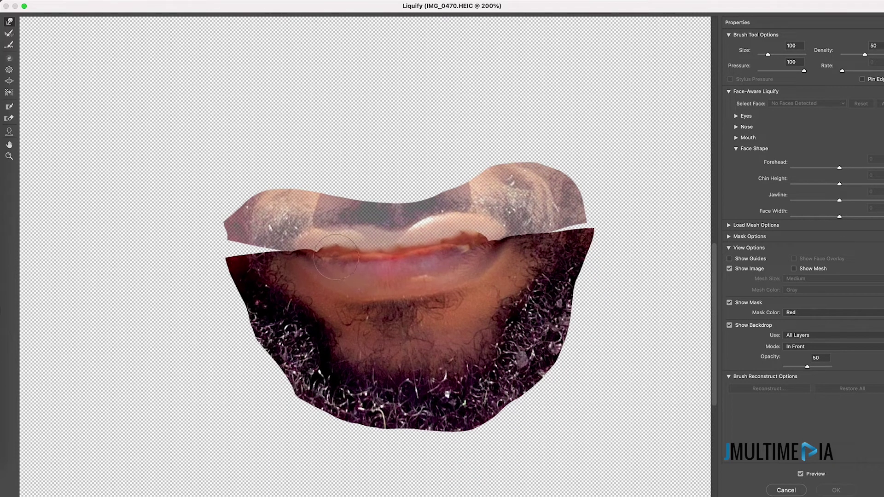
pyautogui.moveTo(336, 257); pyautogui.dragTo(309, 255)
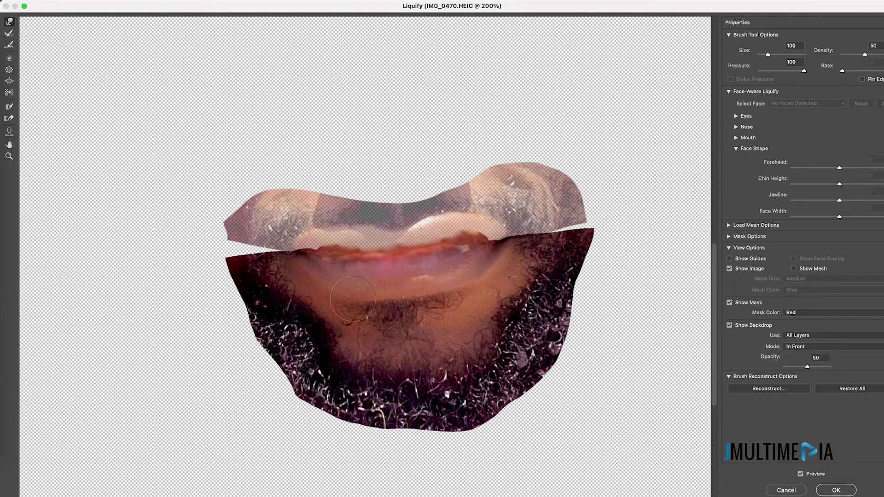
pyautogui.click(837, 491)
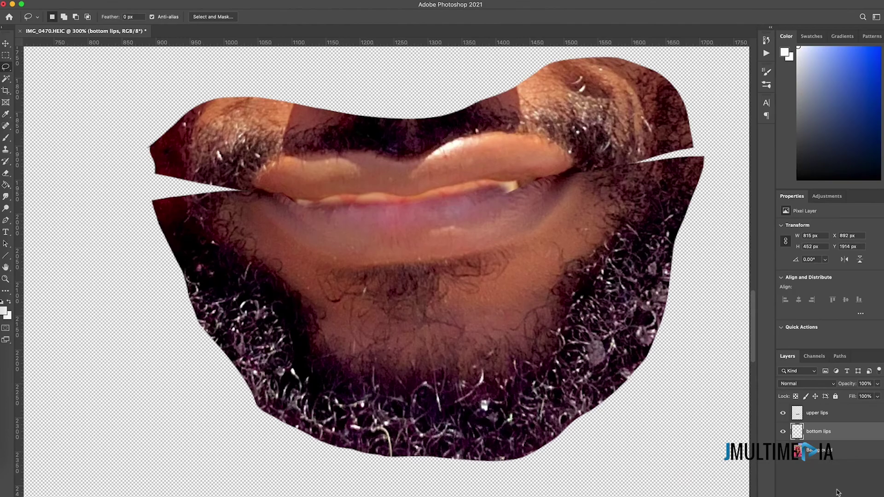
# - Show the background portrait layer again and check how the reshaped mouth blends with the face up close and in full view
pyautogui.press('super+minus')
pyautogui.press('super+minus')
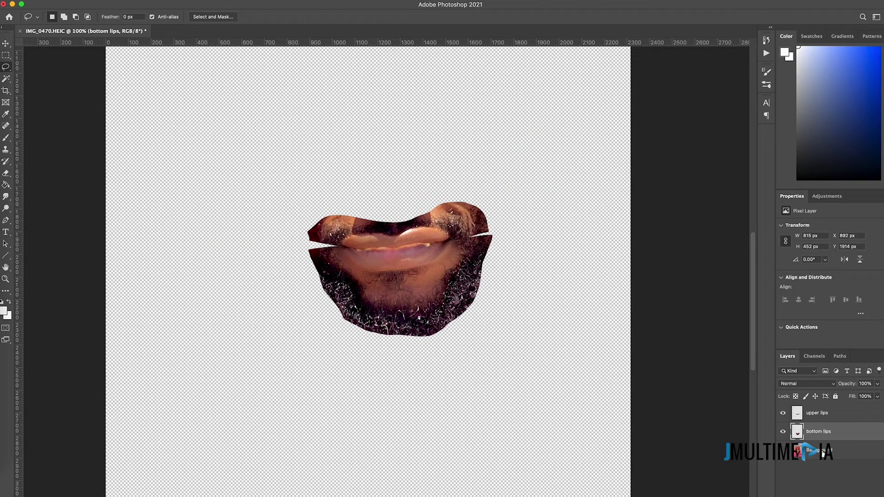
pyautogui.click(783, 450)
pyautogui.press('super+plus')
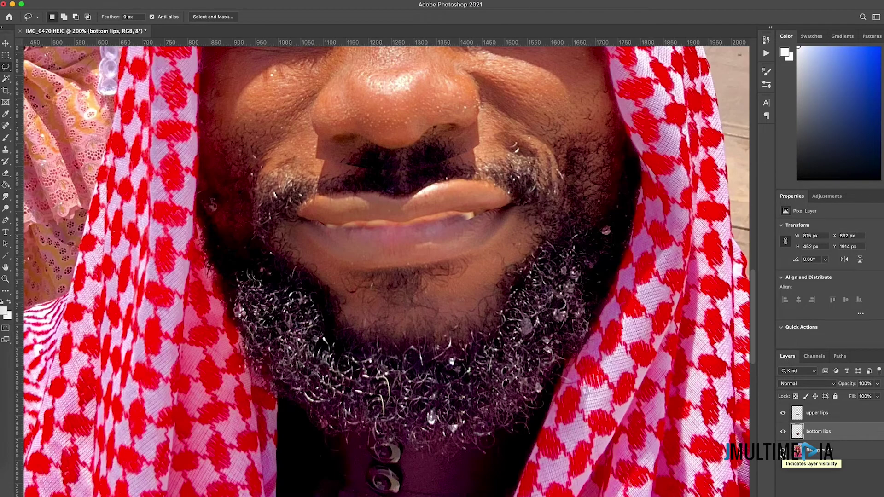
pyautogui.press('super+minus')
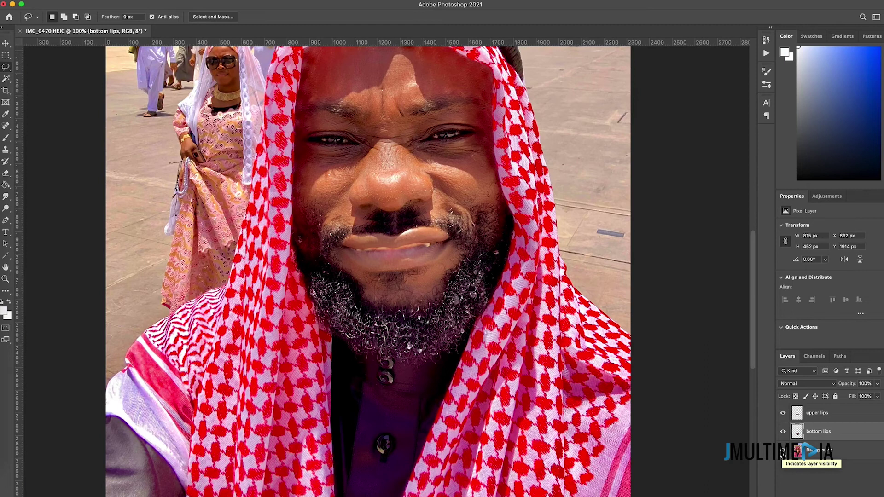
pyautogui.press('super+minus')
pyautogui.press('super+plus')
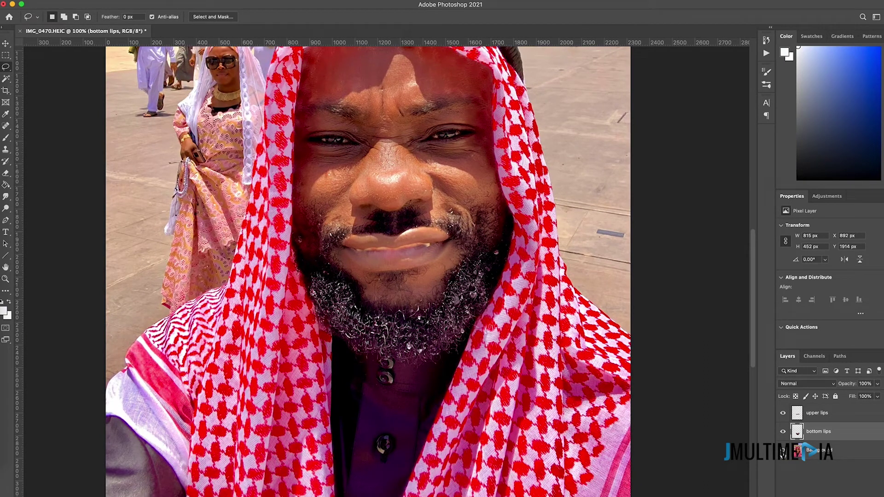
pyautogui.press('super+minus')
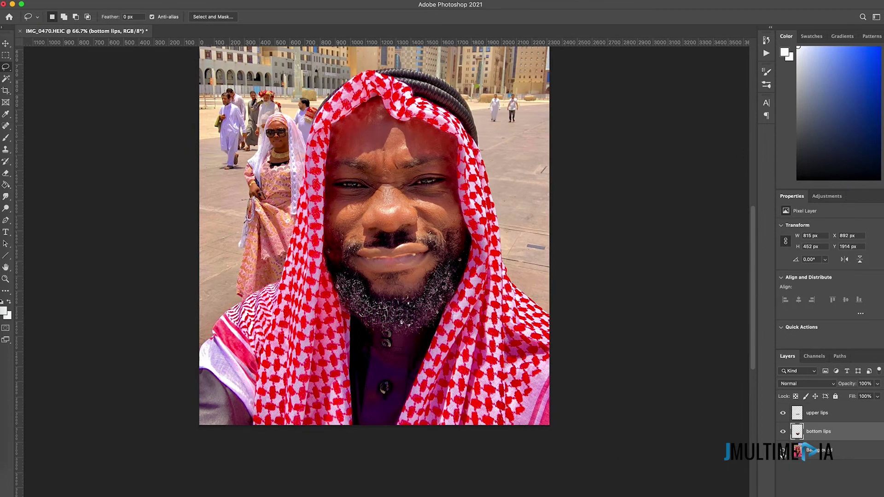
pyautogui.press('super+plus')
pyautogui.press('super+plus')
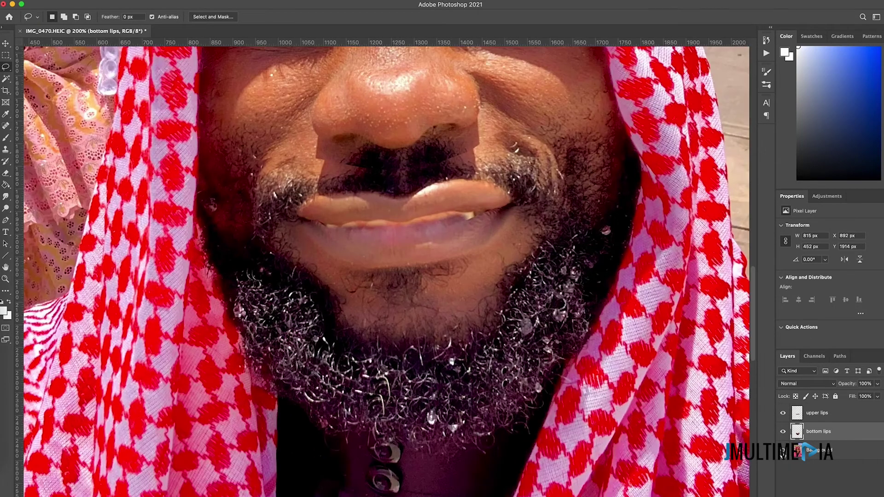
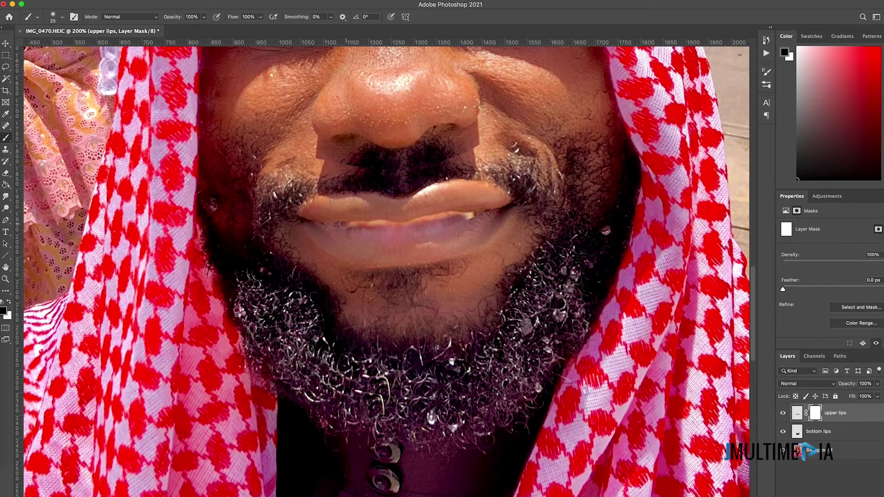
# - Paint black on the upper lips mask along the mouth line to hide the remaining teeth, and add a layer mask to the bottom lips layer
pyautogui.moveTo(362, 225)
pyautogui.mouseDown()
pyautogui.moveTo(410, 227)
pyautogui.moveTo(403, 228)
pyautogui.moveTo(489, 213)
pyautogui.mouseUp()
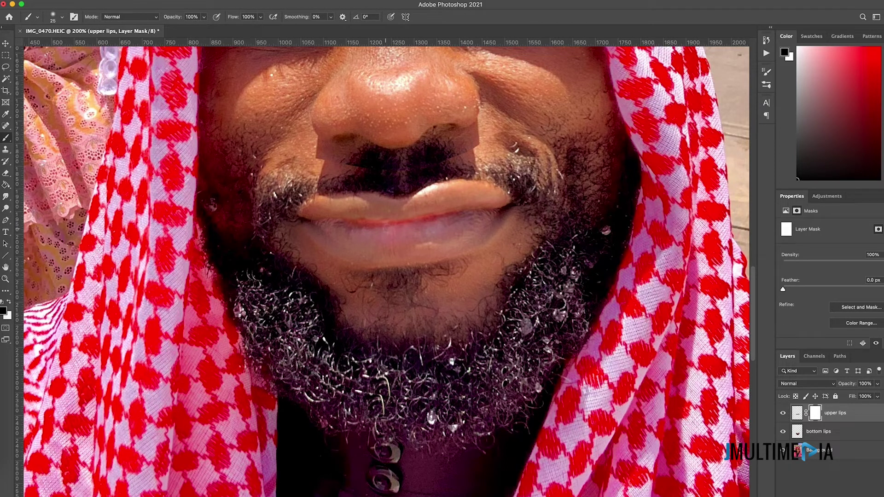
pyautogui.click(831, 432)
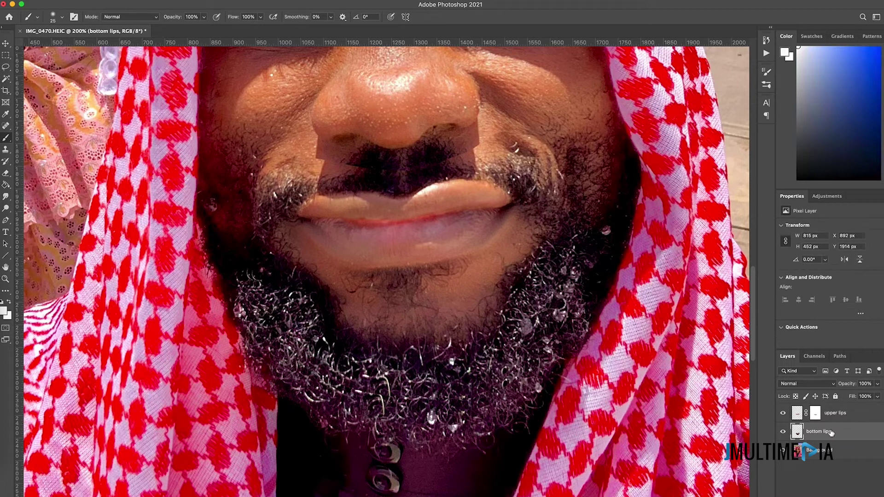
pyautogui.click(842, 478)
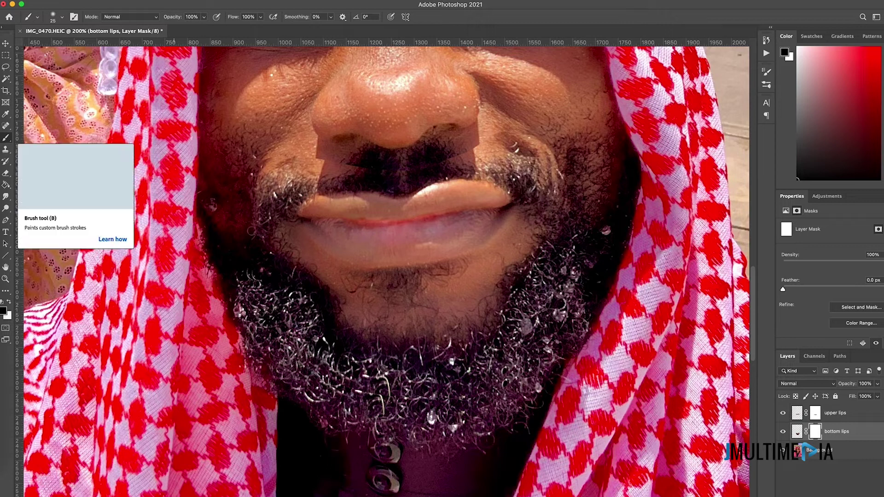
pyautogui.press('x')
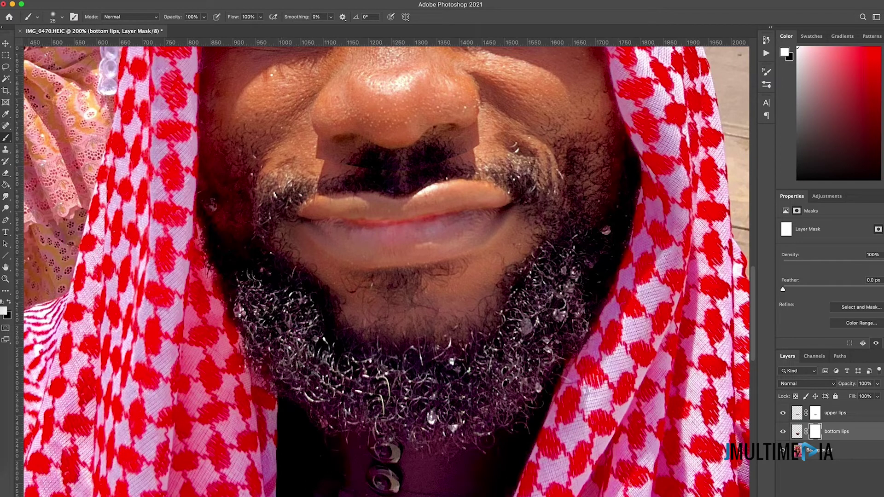
pyautogui.press('x')
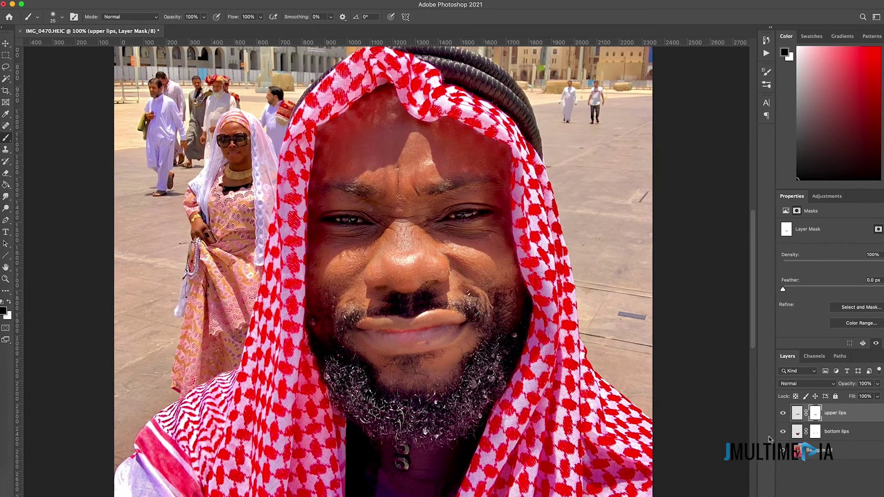
# - Try to paint black on the upper lips mask just above the upper lip with the 25 px brush
pyautogui.press('super+equal')
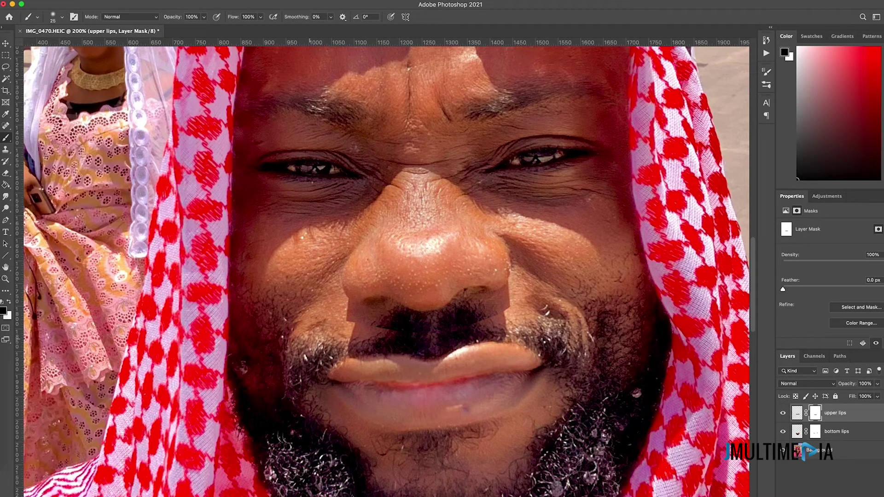
pyautogui.moveTo(350, 326)
pyautogui.mouseDown()
pyautogui.moveTo(380, 331)
pyautogui.moveTo(343, 329)
pyautogui.moveTo(382, 338)
pyautogui.moveTo(350, 341)
pyautogui.moveTo(417, 344)
pyautogui.mouseUp()
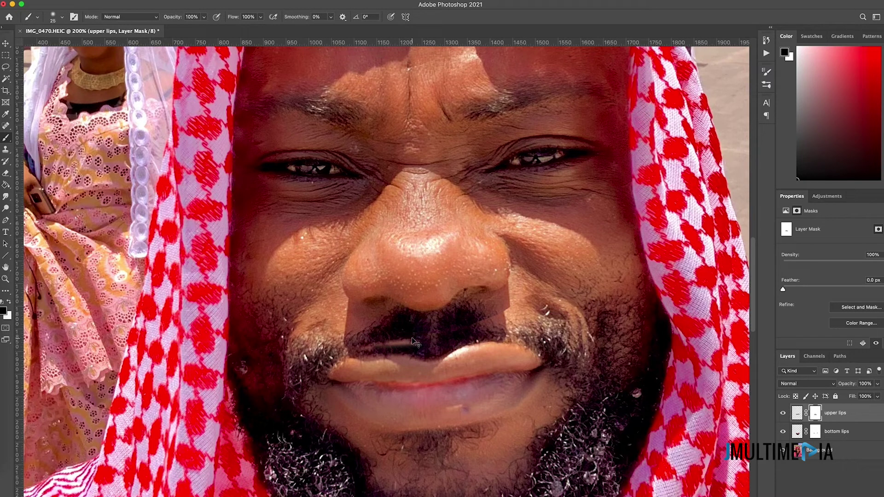
pyautogui.press('super+z')
# - Paint black on the upper lips mask with a 40 px brush to blend the skin above the lip into the moustache
pyautogui.press(']')
pyautogui.press(']')
pyautogui.press(']')
pyautogui.press(']')
pyautogui.press(']')
pyautogui.press(']')
pyautogui.press(']')
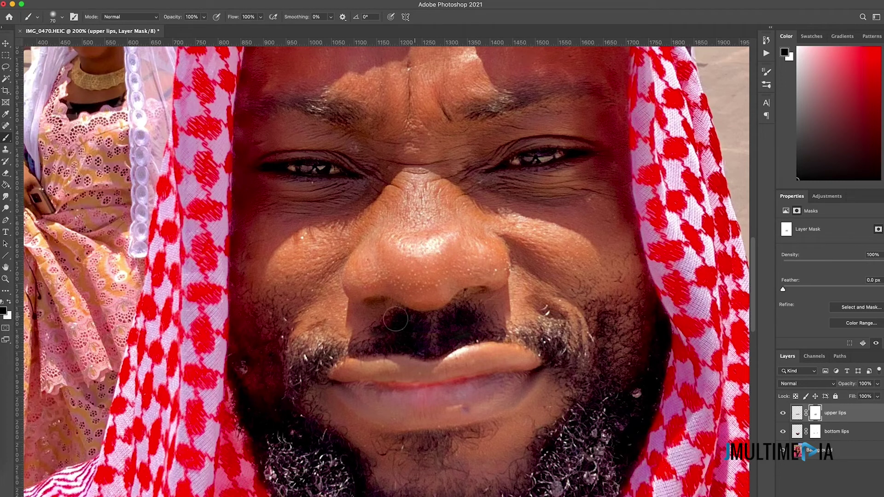
pyautogui.press('[')
pyautogui.press('[')
pyautogui.press('[')
pyautogui.hscroll(-1, 357, 341)
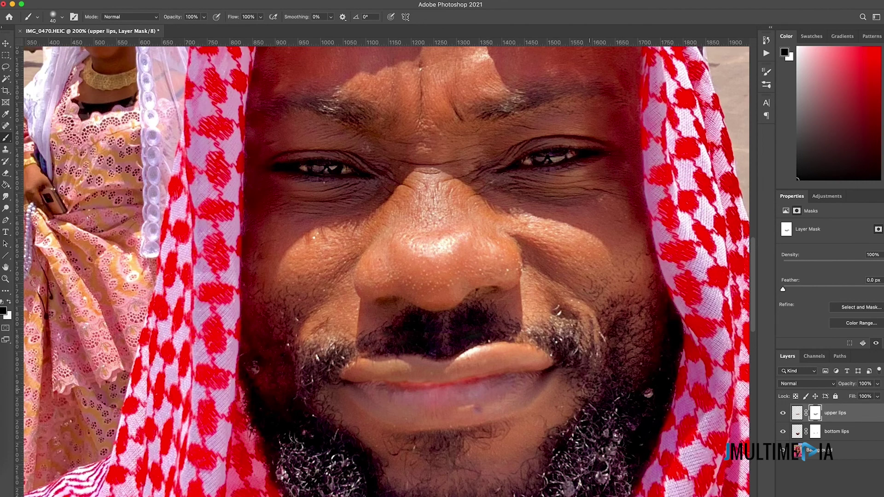
pyautogui.press('super+minus')
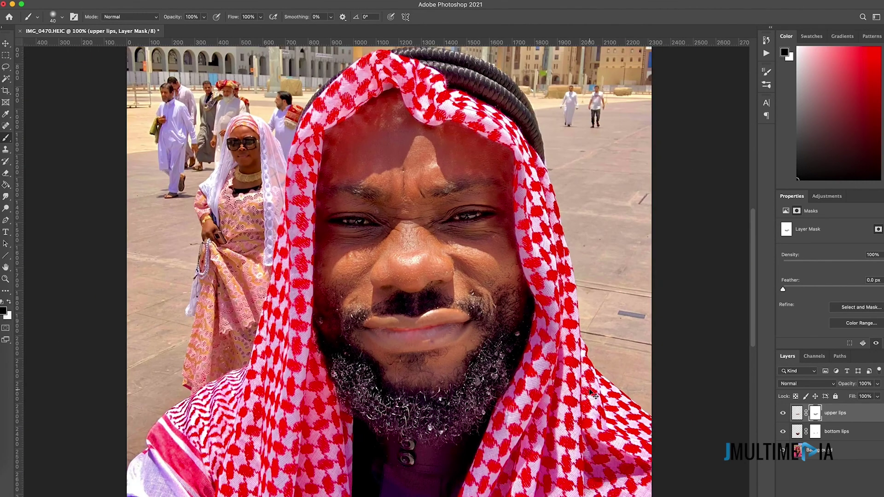
pyautogui.press('super+minus')
pyautogui.press('super+minus')
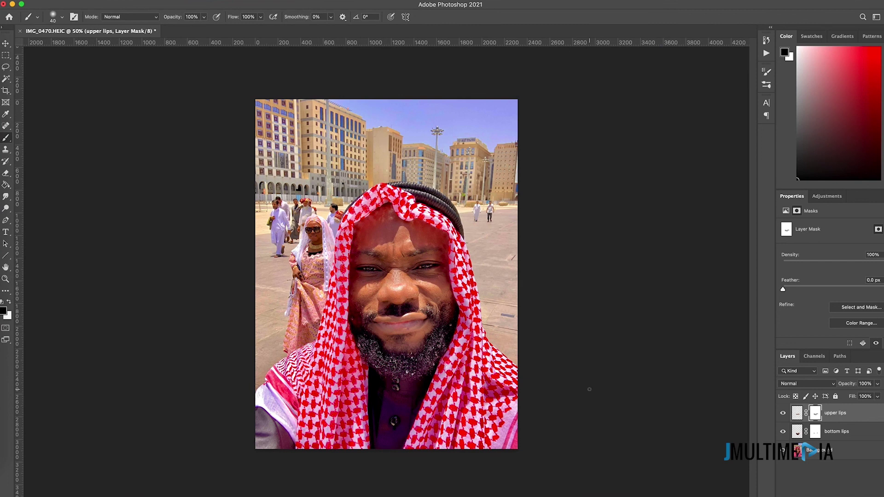